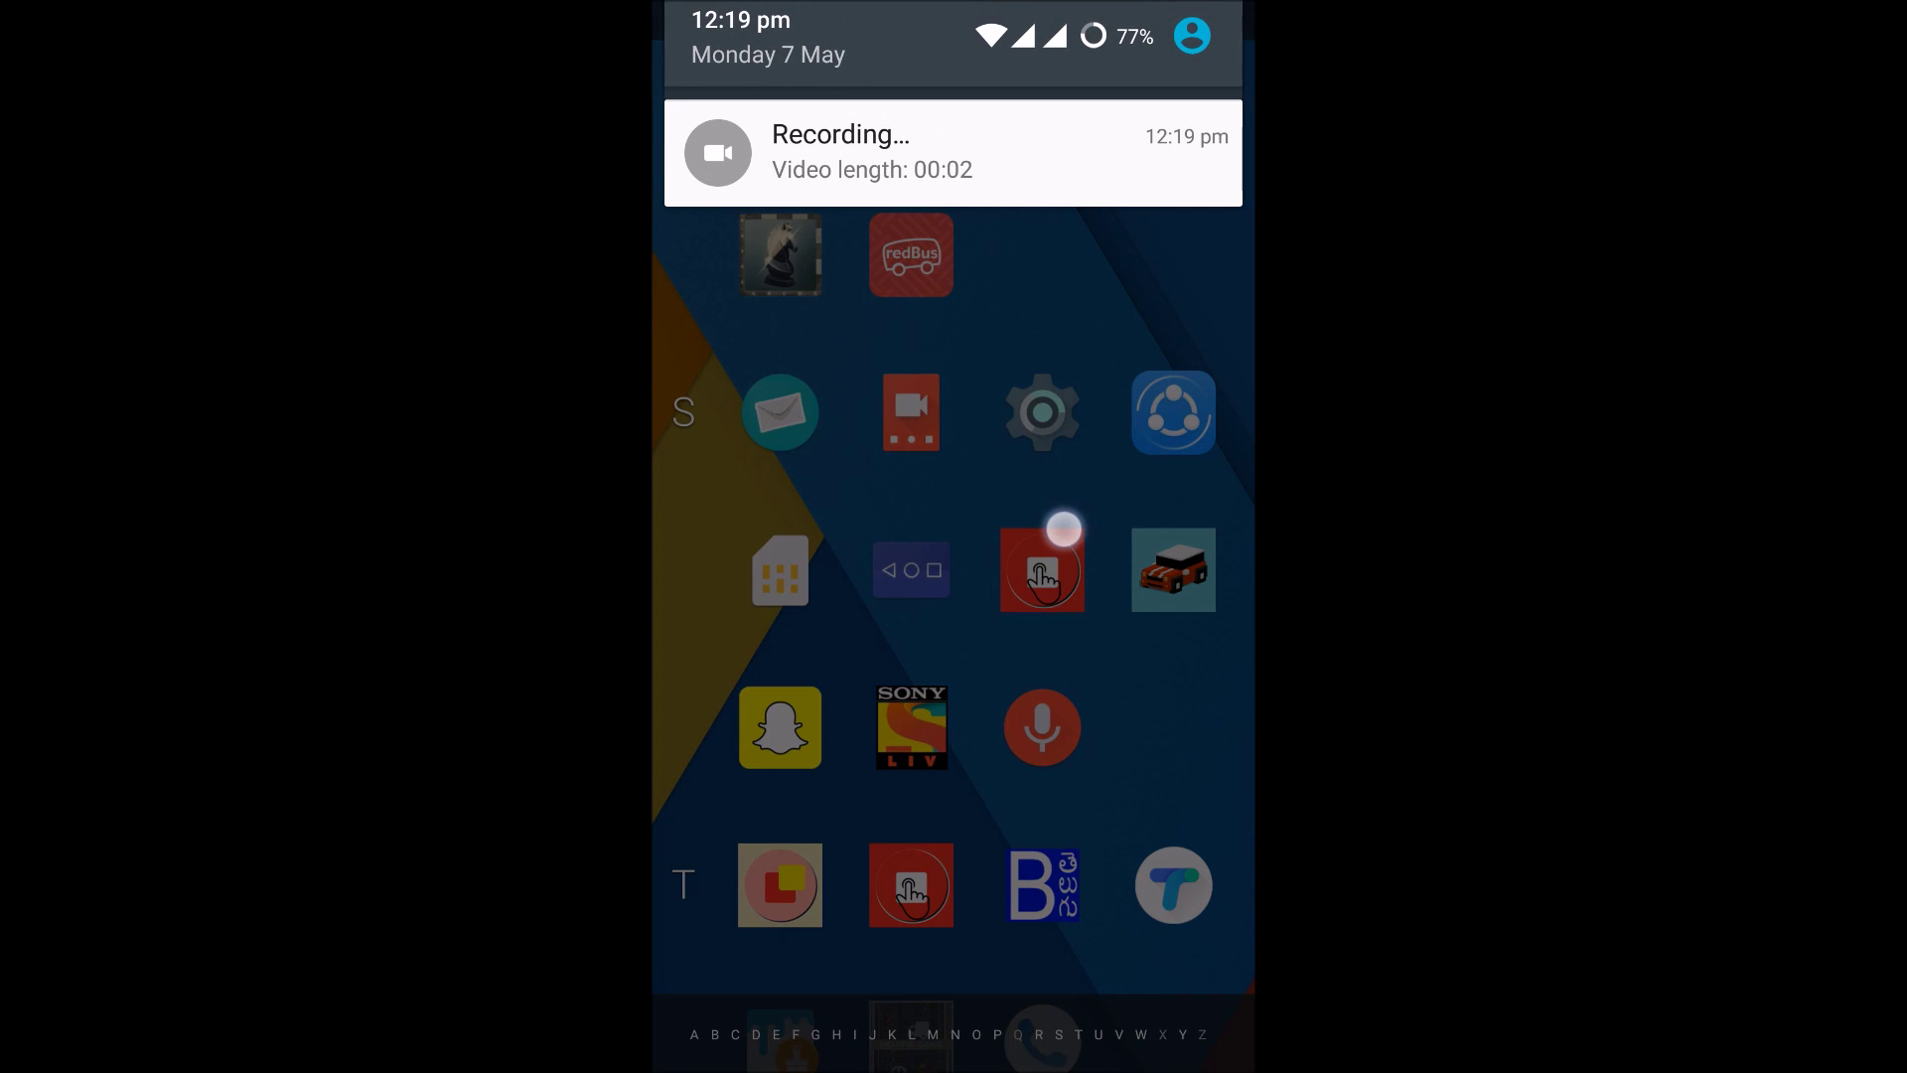
Dismiss the notifications and scroll the app drawer to the G section to reach Google Settings
drag(1063, 529, 1097, 264)
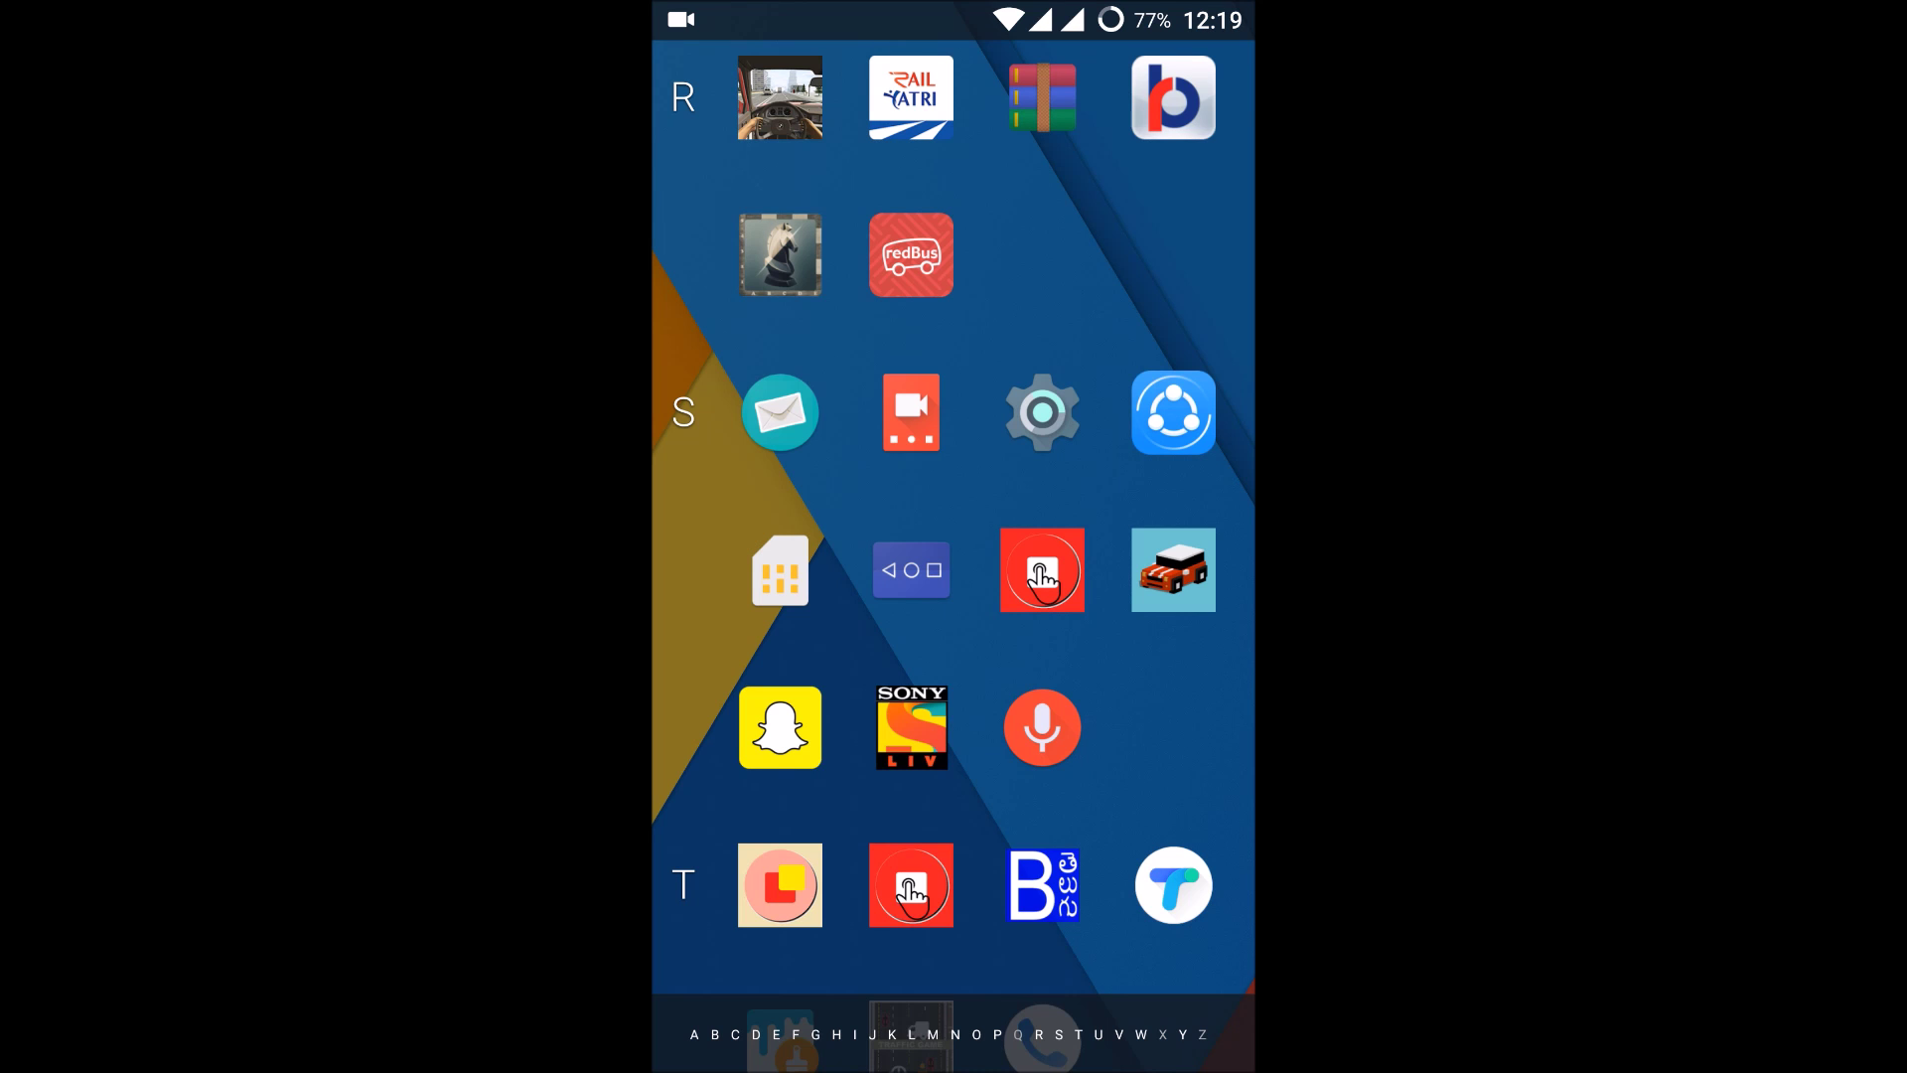
scroll(984, 826, up, 8)
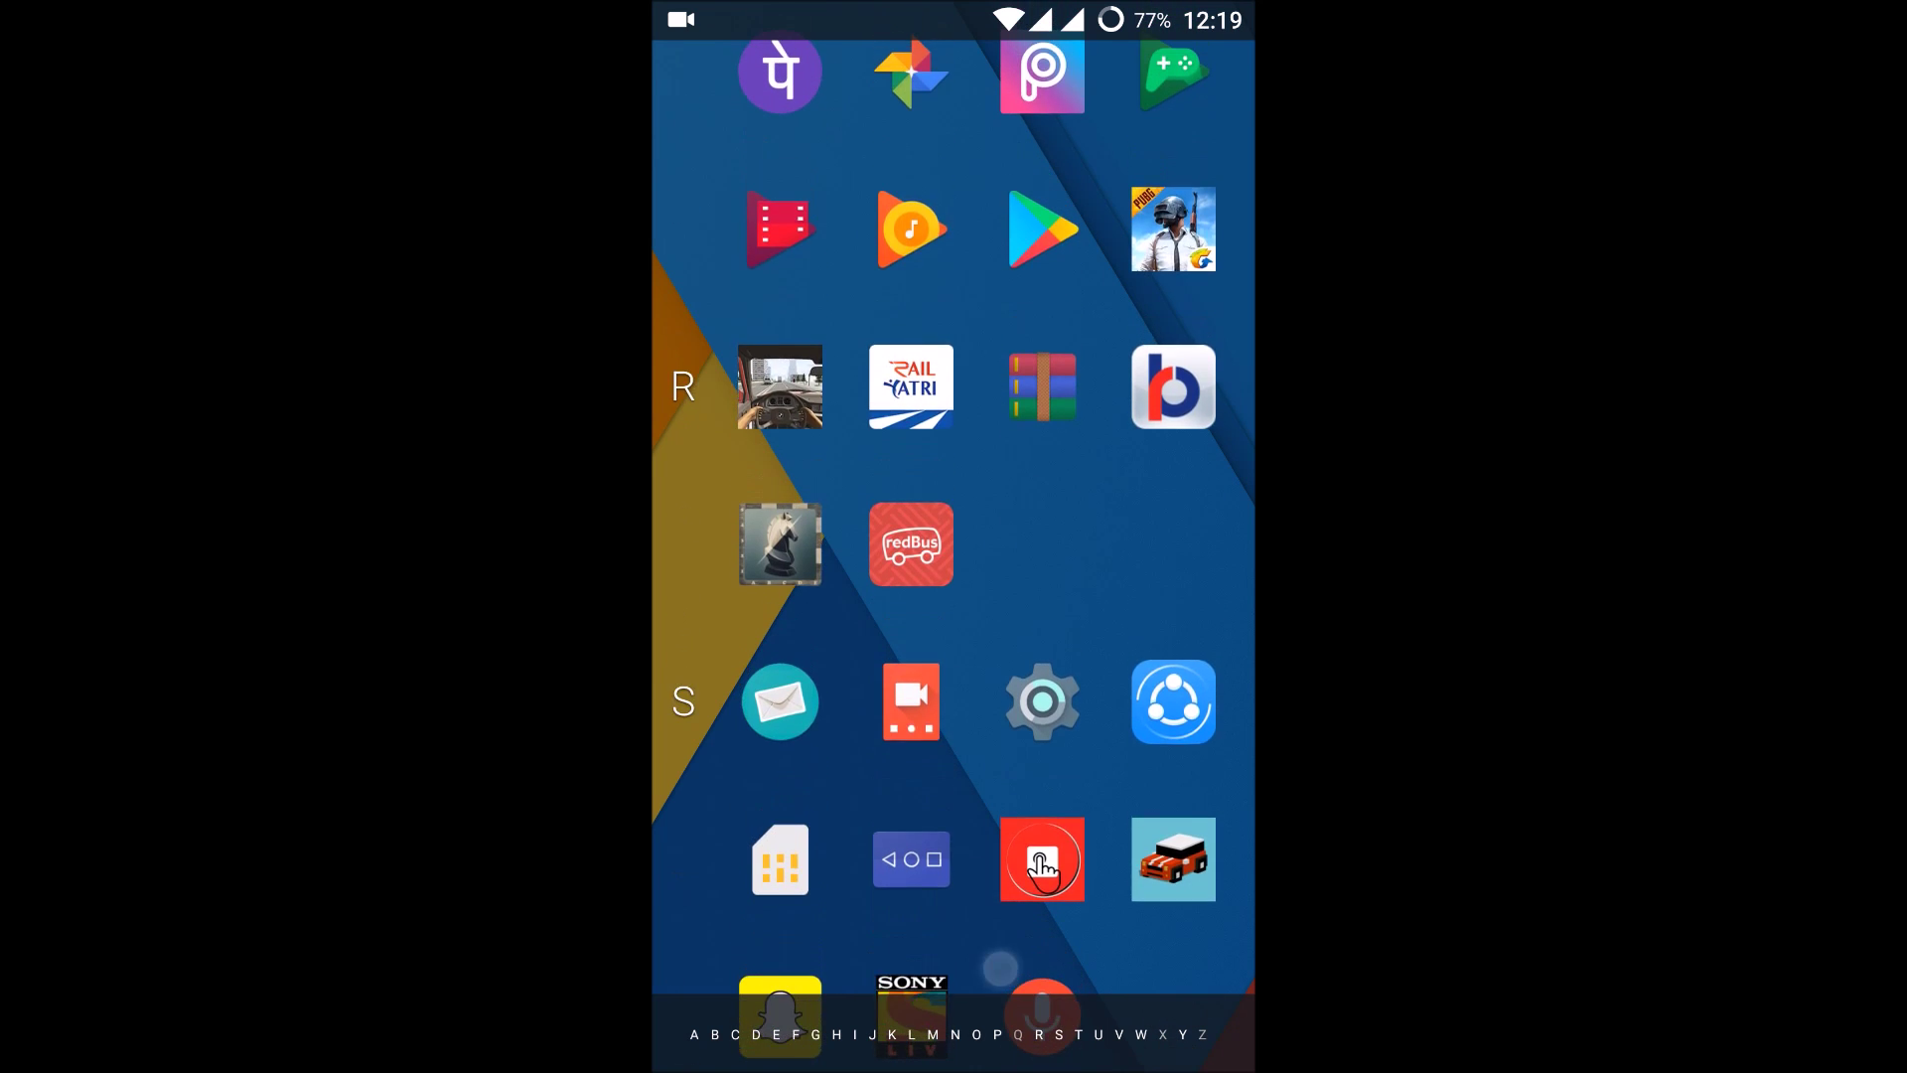
scroll(984, 826, up, 8)
scroll(971, 898, up, 5)
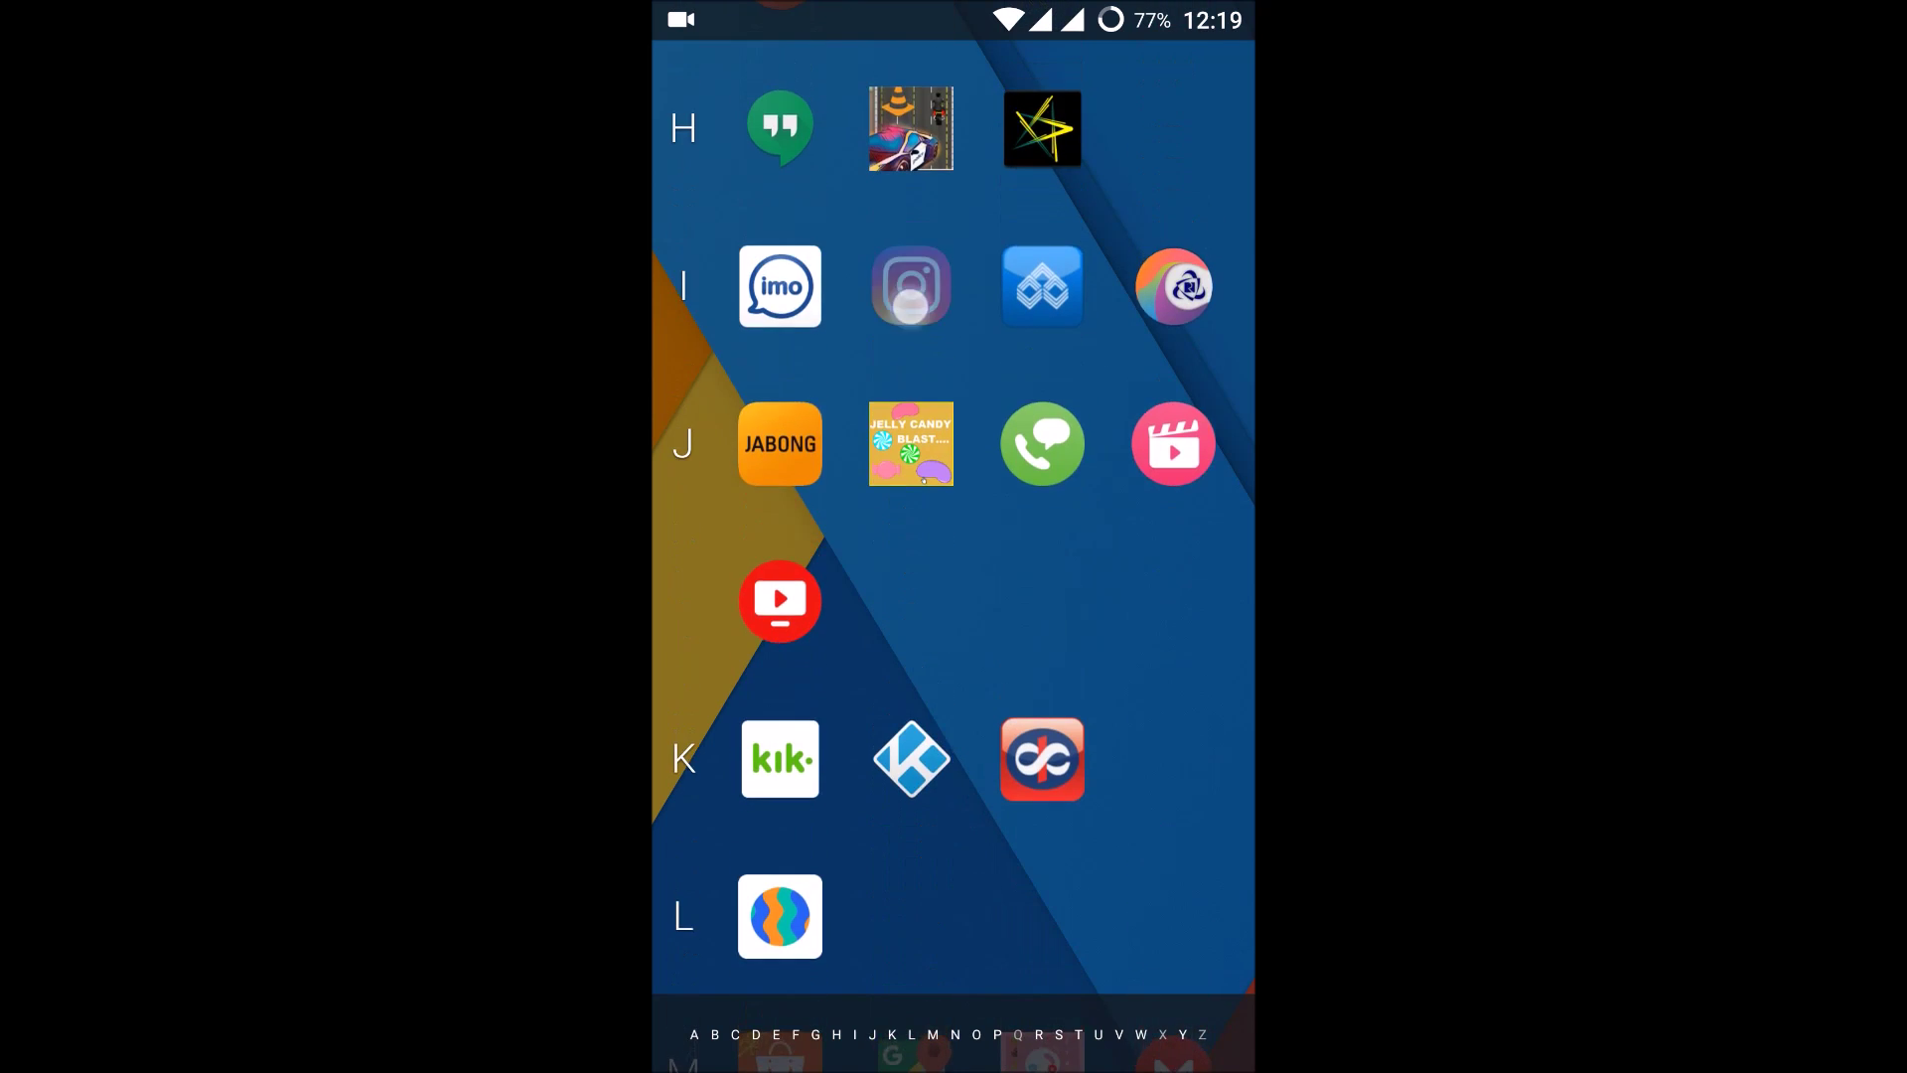
scroll(950, 918, up, 6)
scroll(951, 919, up, 4)
scroll(973, 795, down, 2)
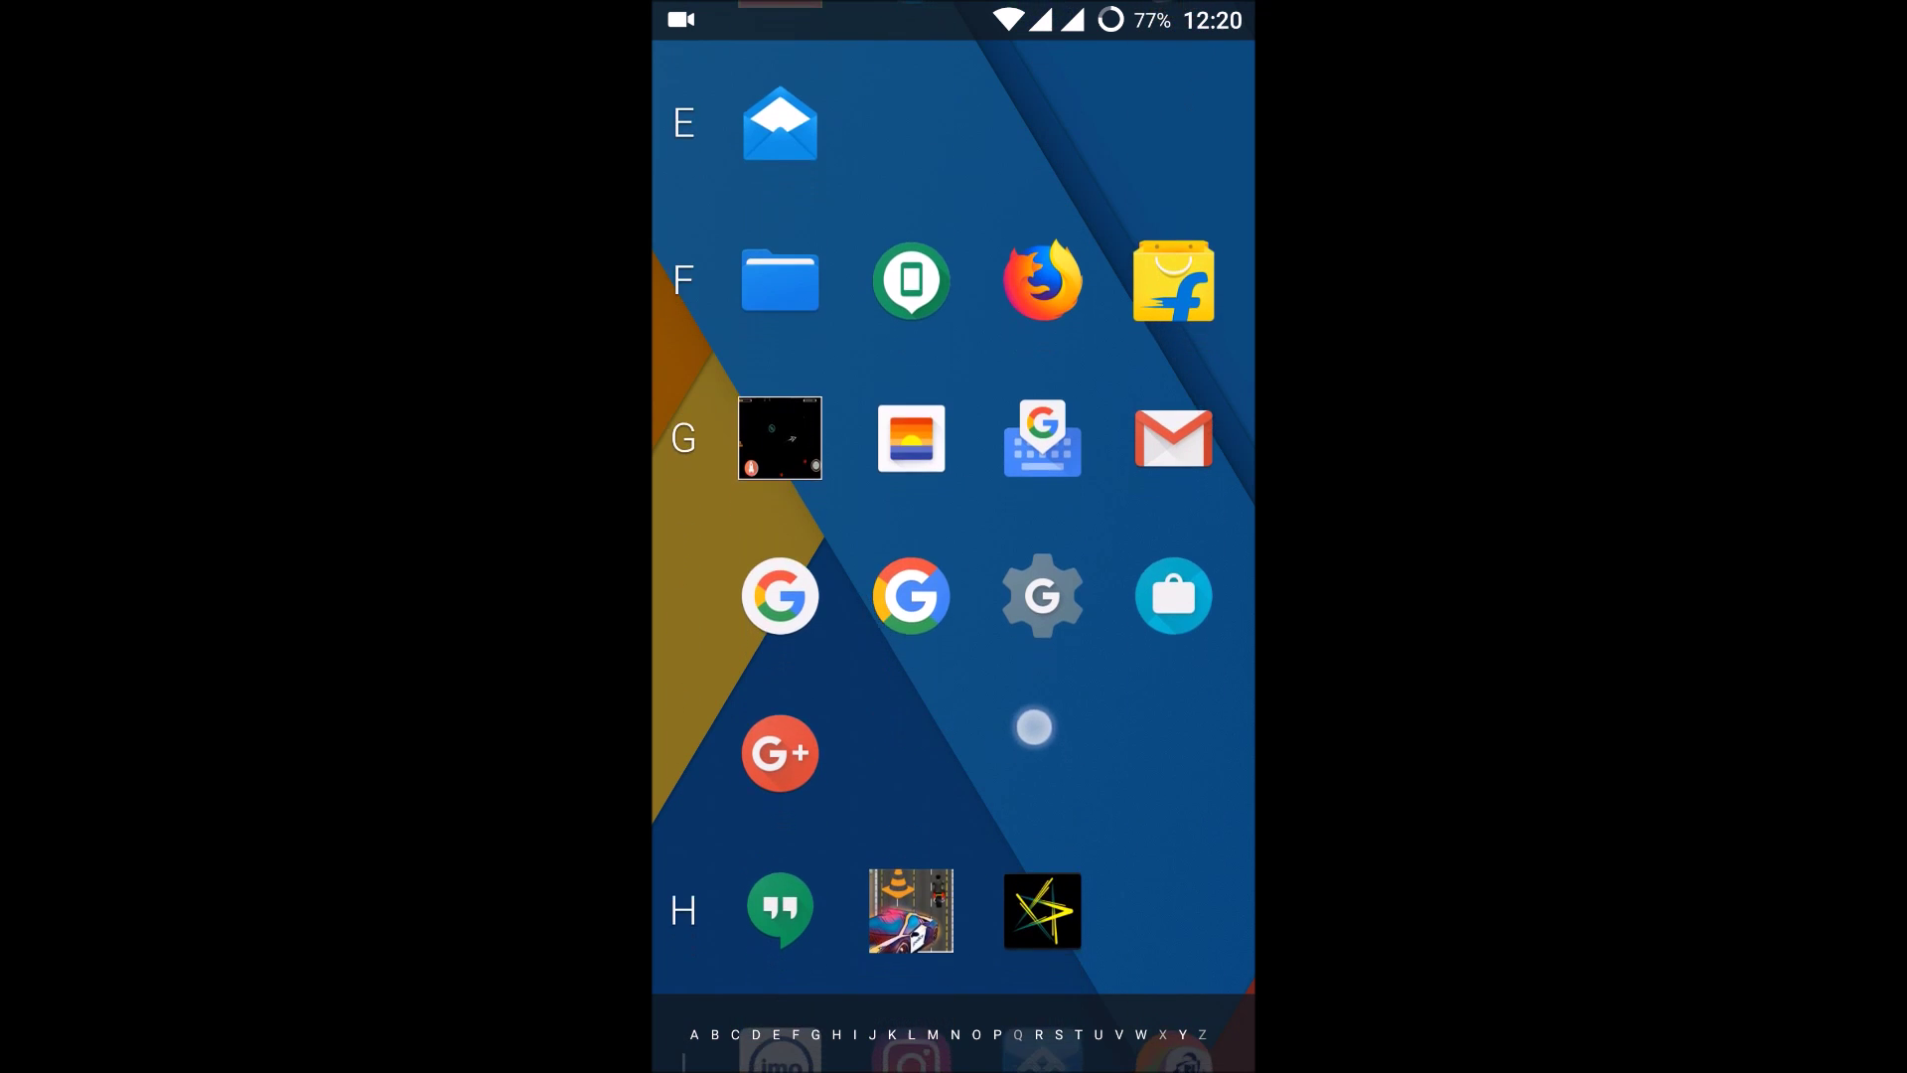
scroll(1022, 732, down, 4)
scroll(992, 808, down, 10)
scroll(924, 503, down, 3)
scroll(920, 430, down, 4)
scroll(992, 784, up, 2)
scroll(991, 784, up, 6)
scroll(986, 824, up, 7)
scroll(983, 868, up, 5)
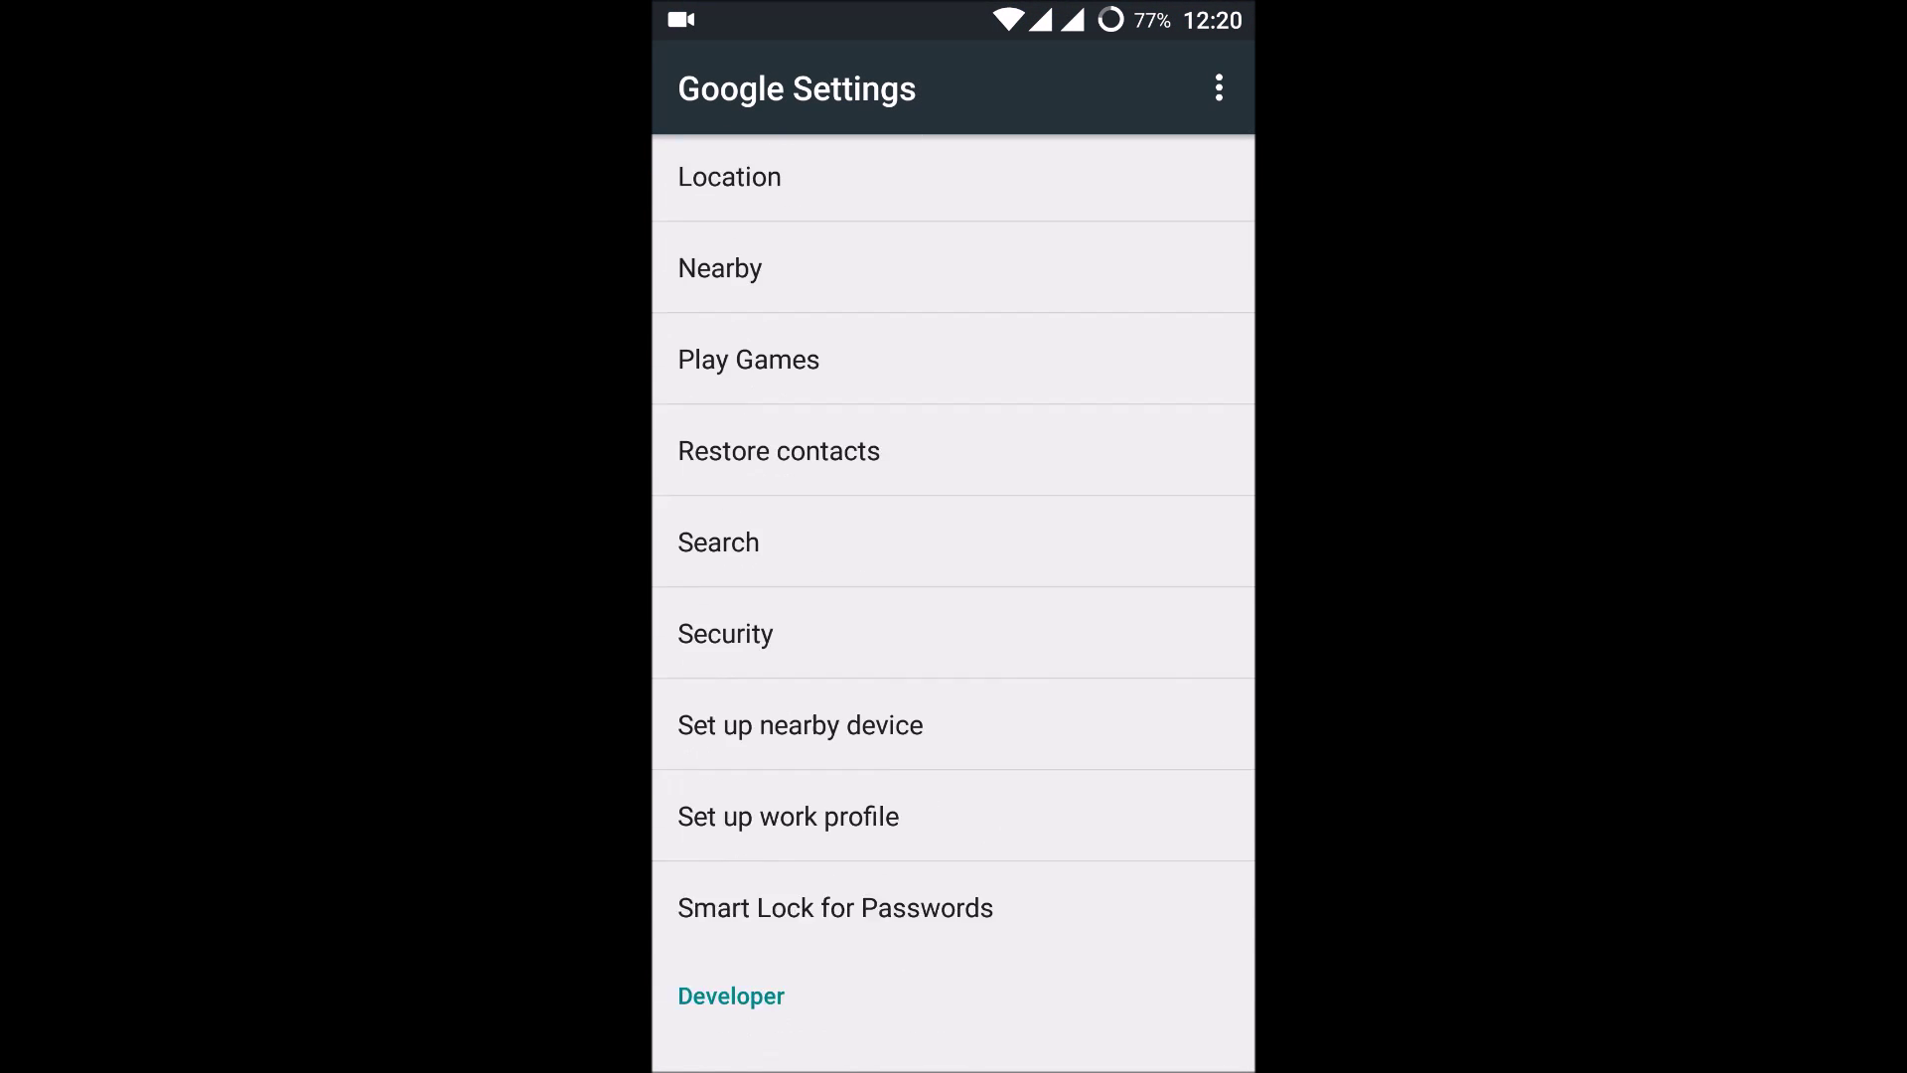
scroll(1048, 665, down, 2)
scroll(1049, 665, down, 2)
Open the Security page, then its Help & feedback section from the overflow menu
scroll(1009, 391, up, 1)
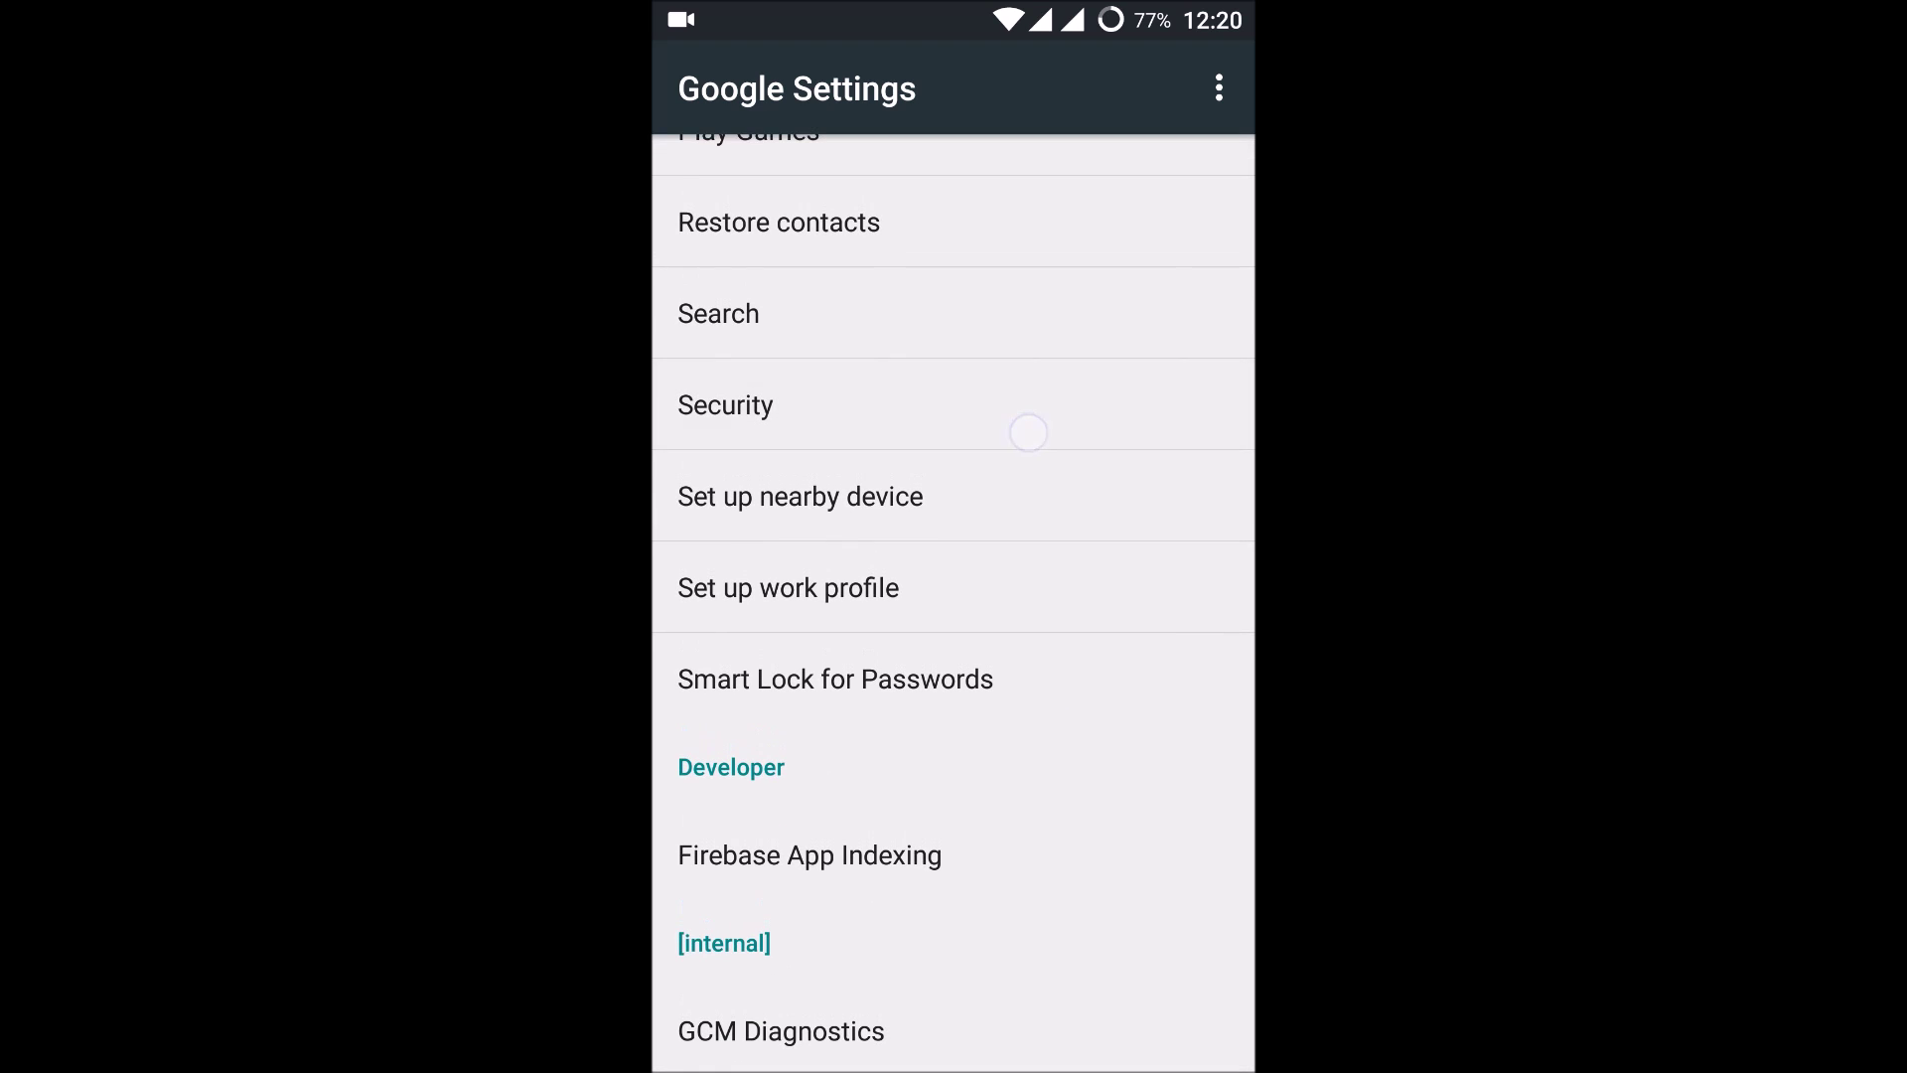
click(1018, 419)
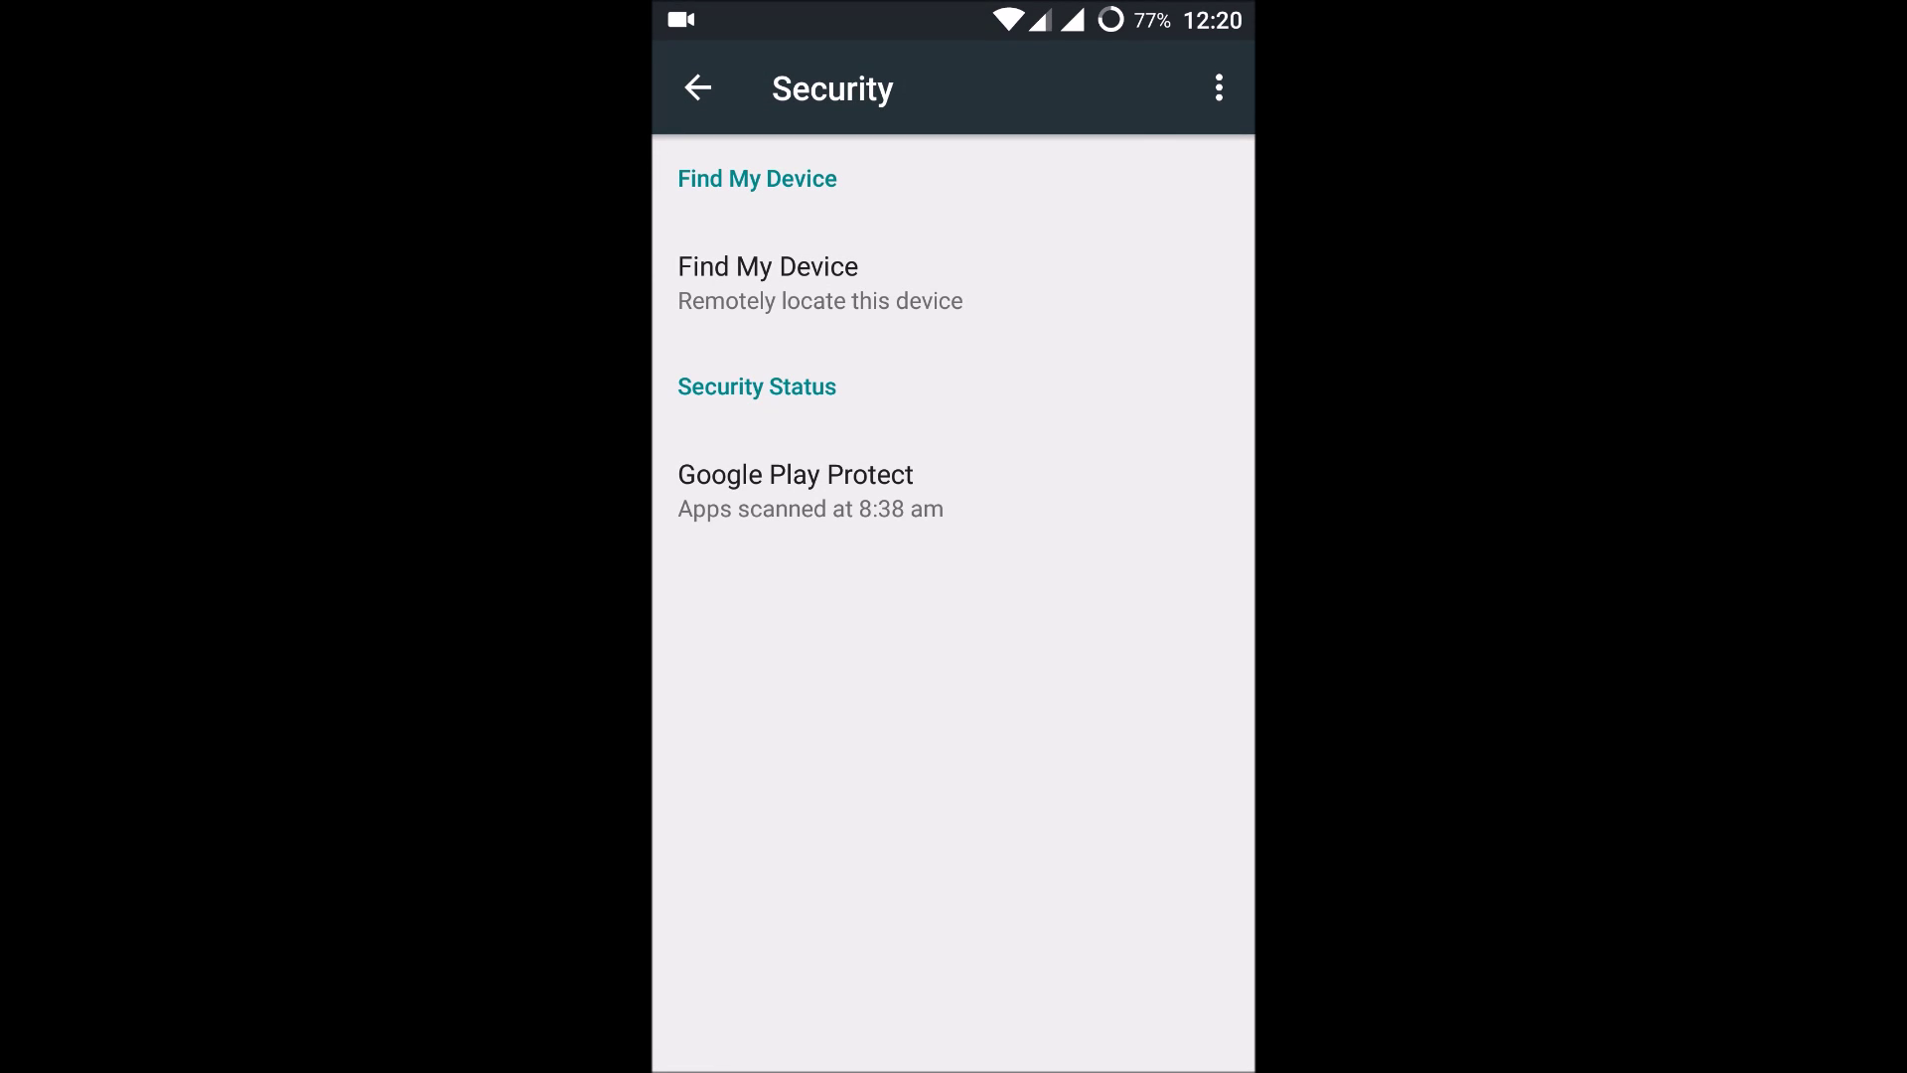
scroll(1158, 208, up, 2)
click(1219, 87)
click(1165, 98)
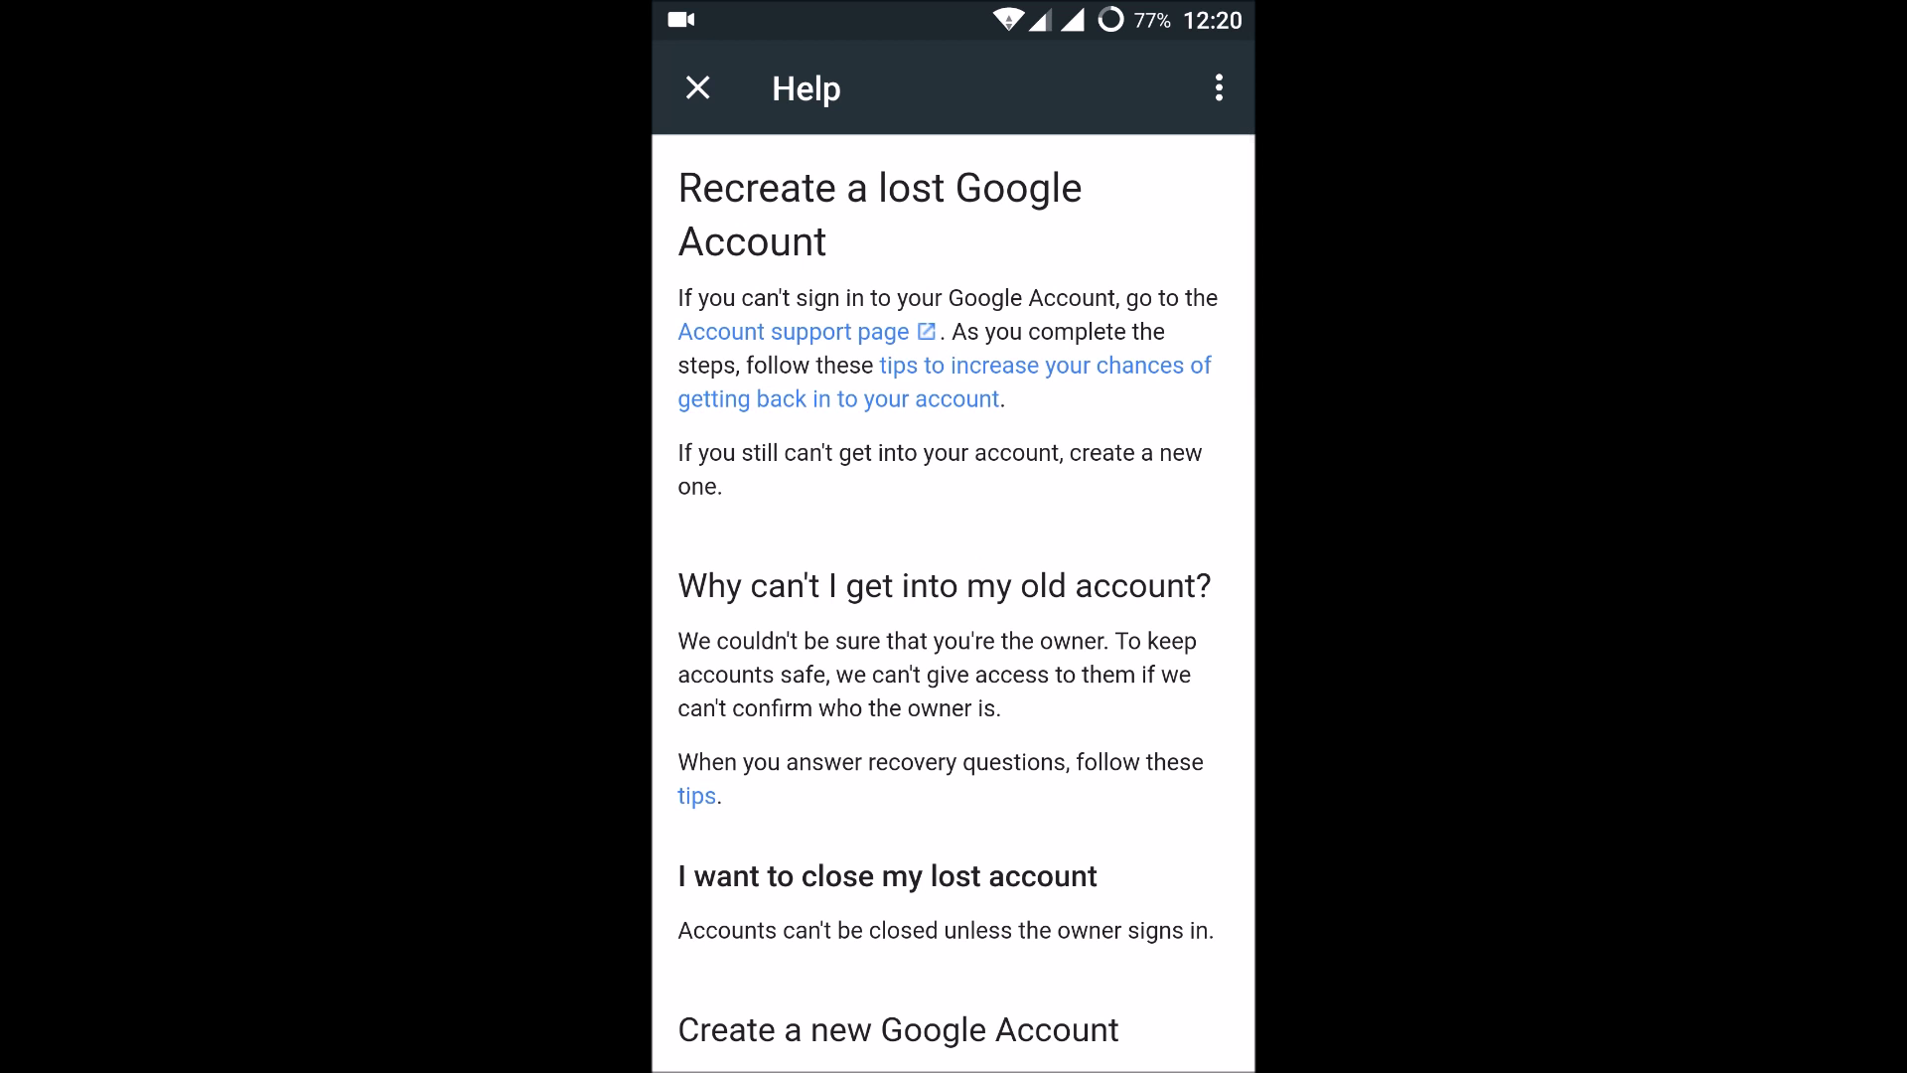
click(698, 88)
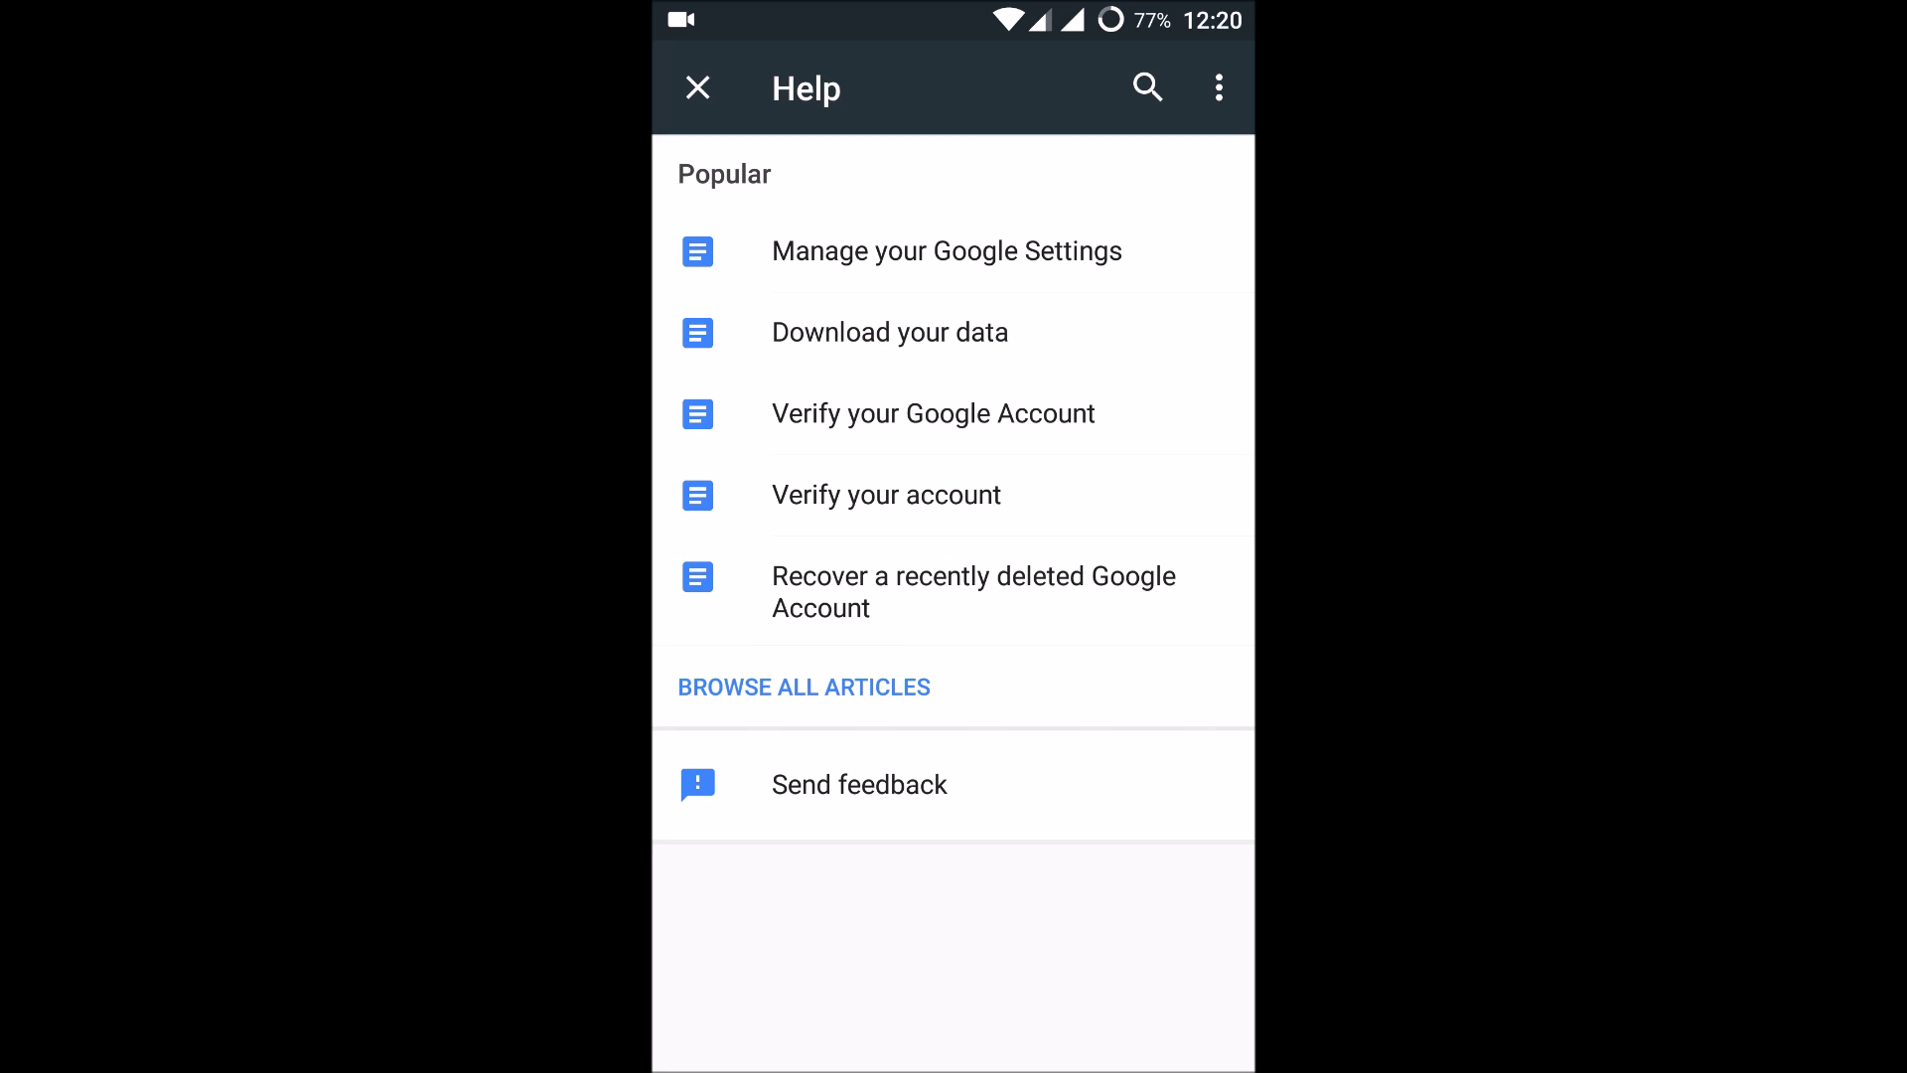
Follow the recover-deleted and recreate-lost-account articles to the Account support page, opened once in Chrome
drag(923, 626, 1164, 669)
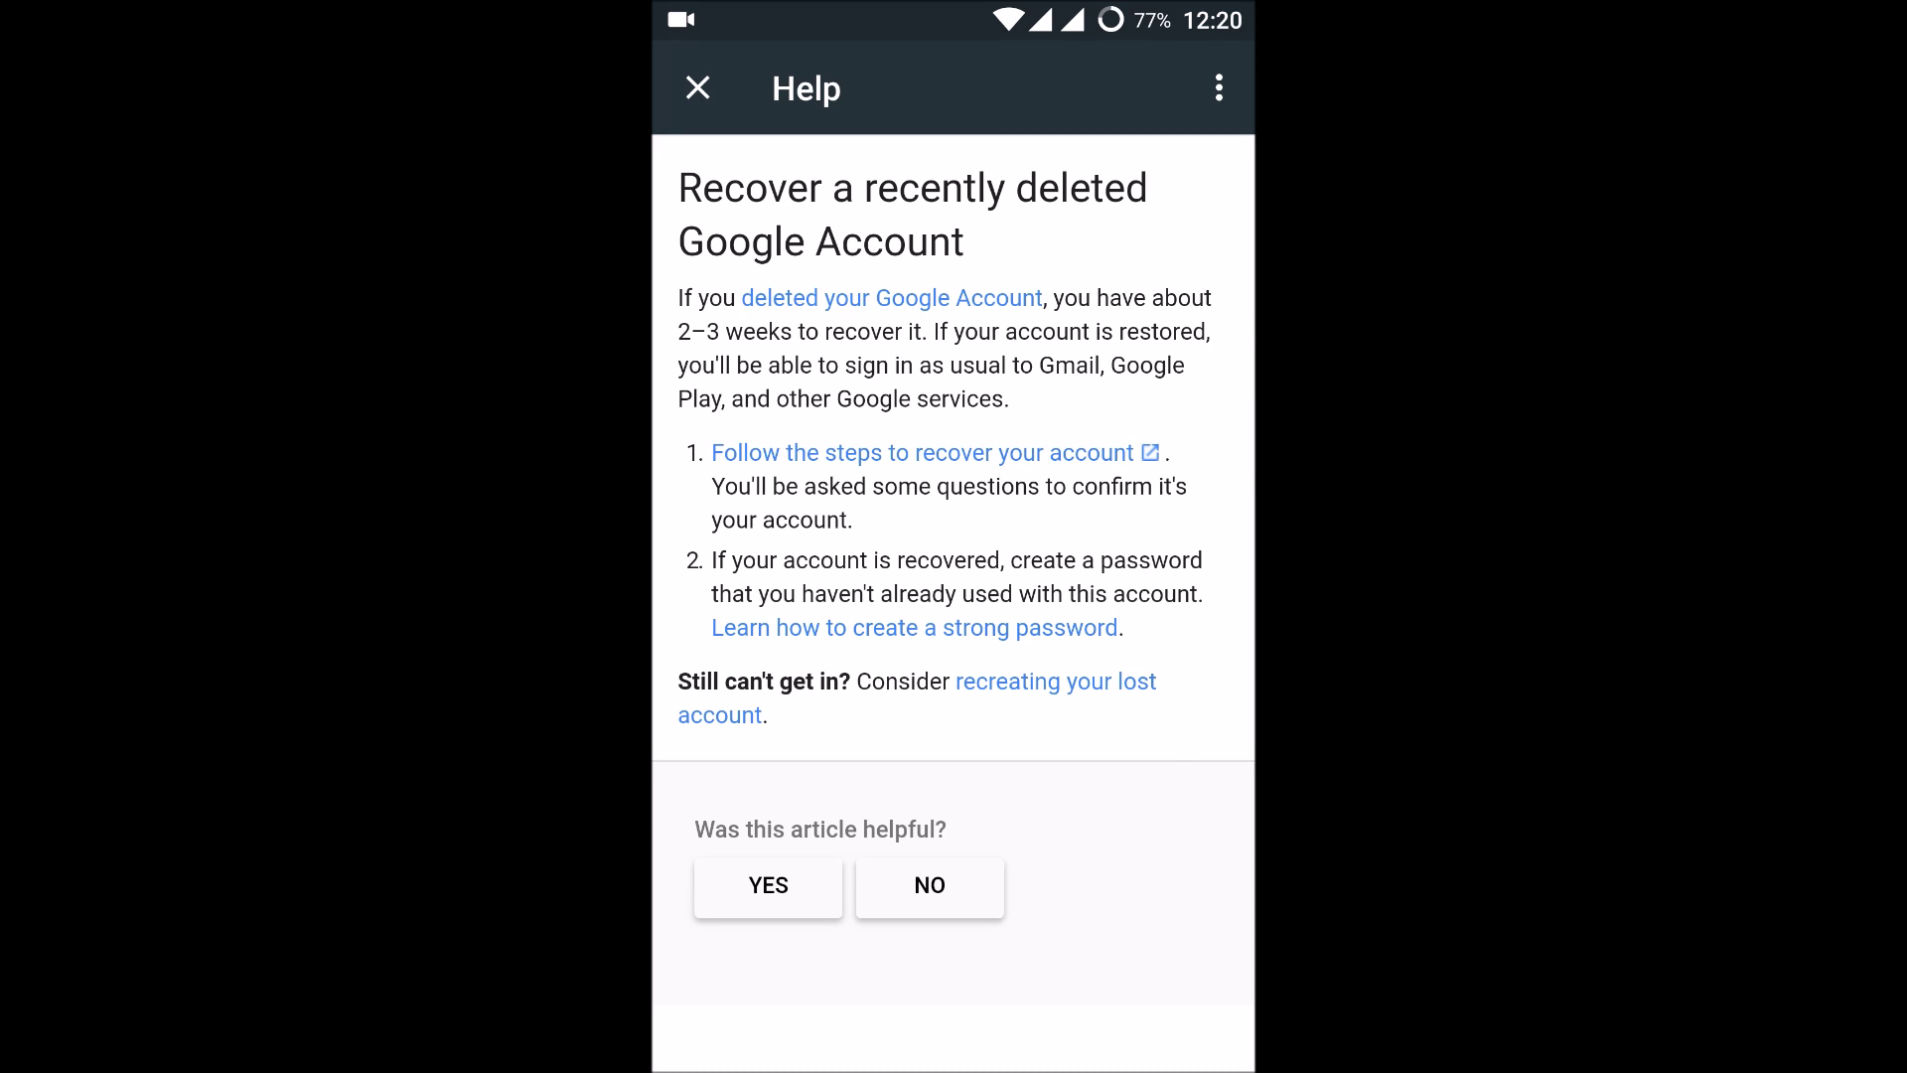
drag(1056, 681, 1149, 711)
click(1090, 683)
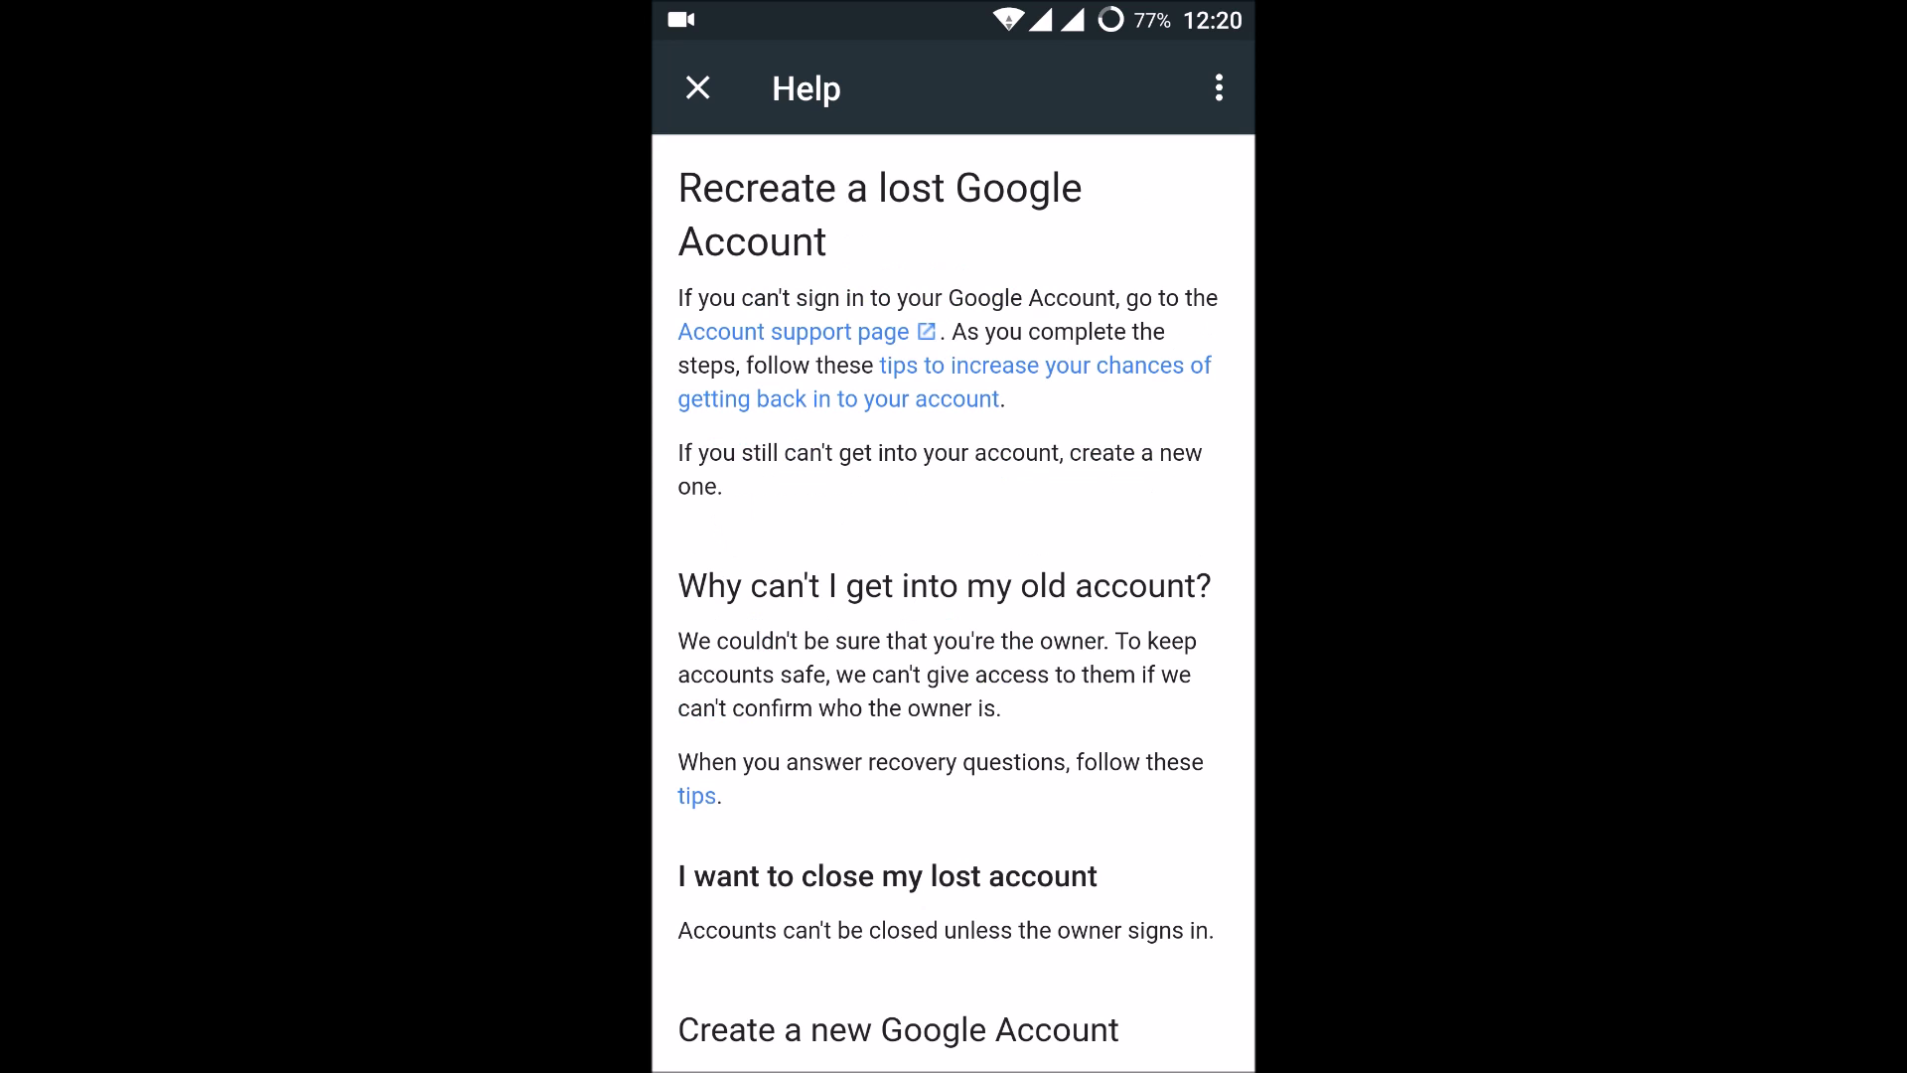
drag(766, 344, 854, 340)
click(856, 343)
click(1027, 780)
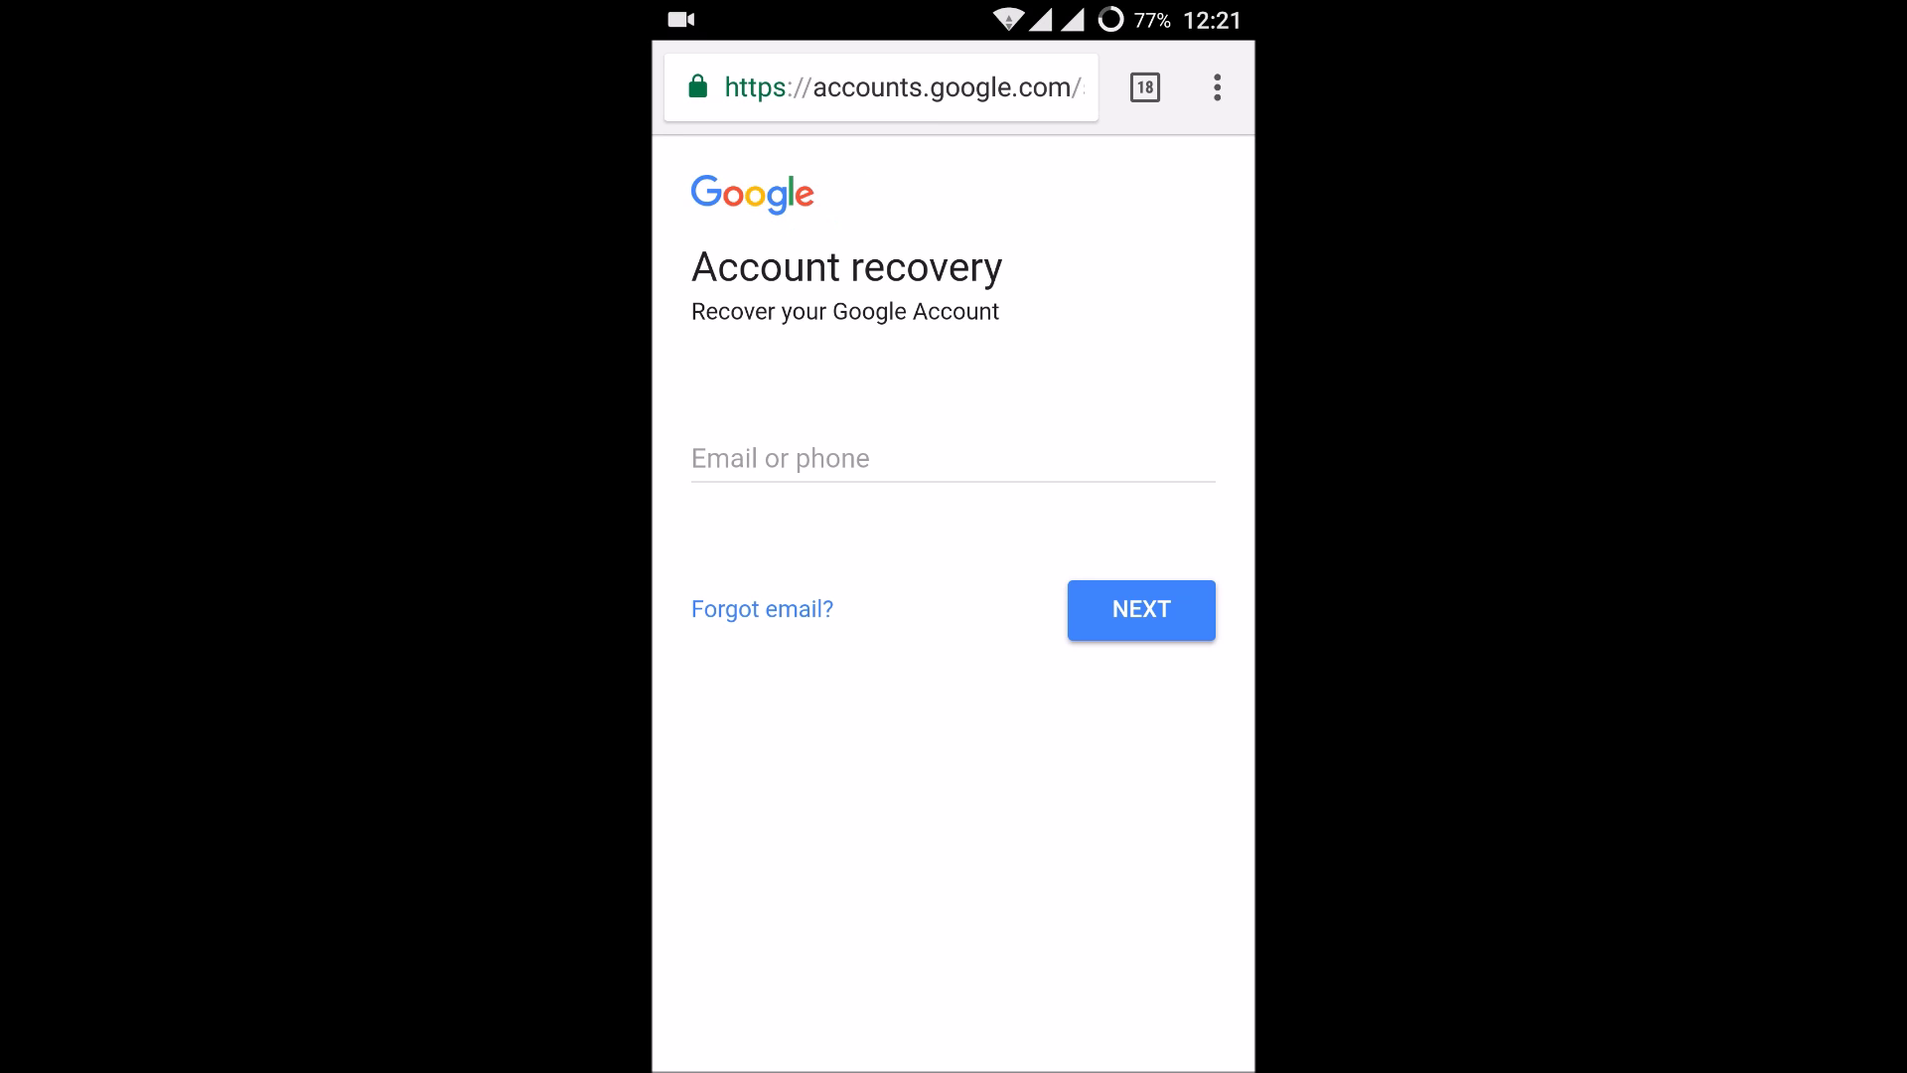
click(992, 468)
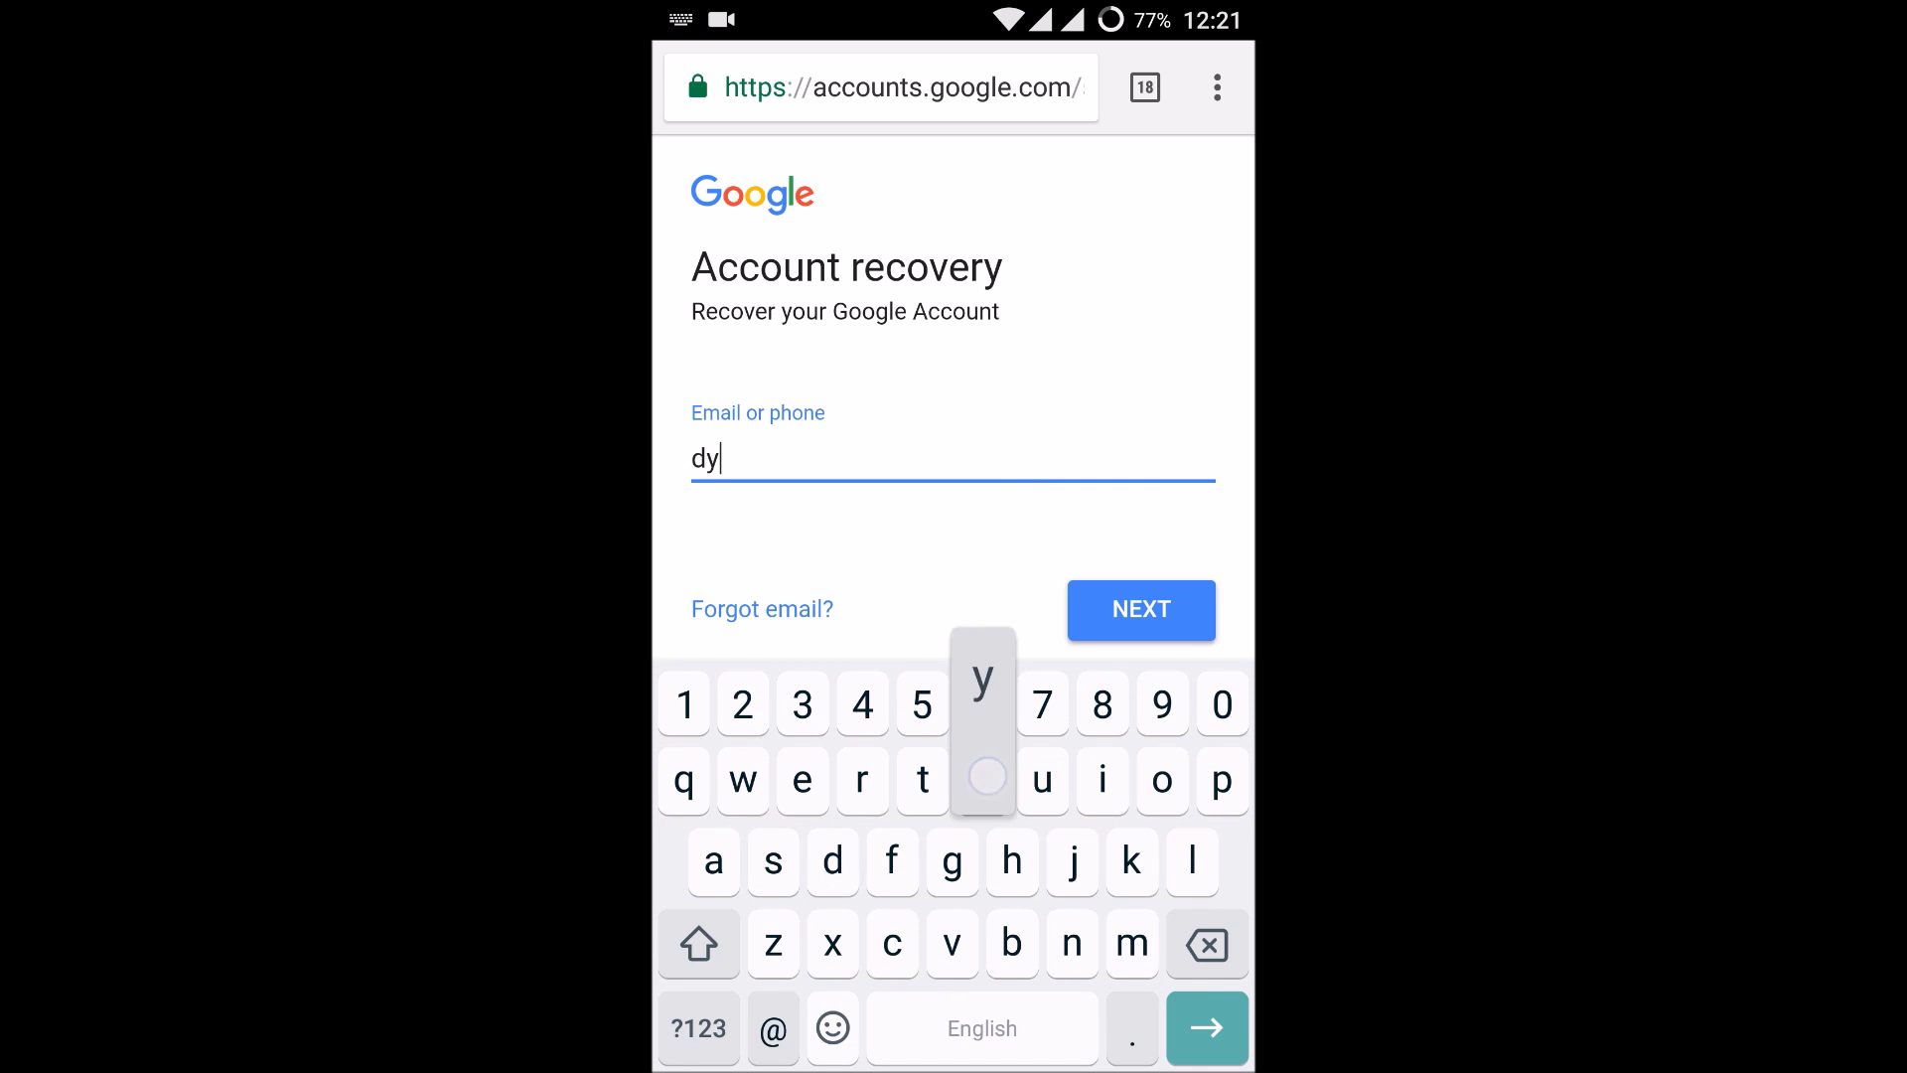
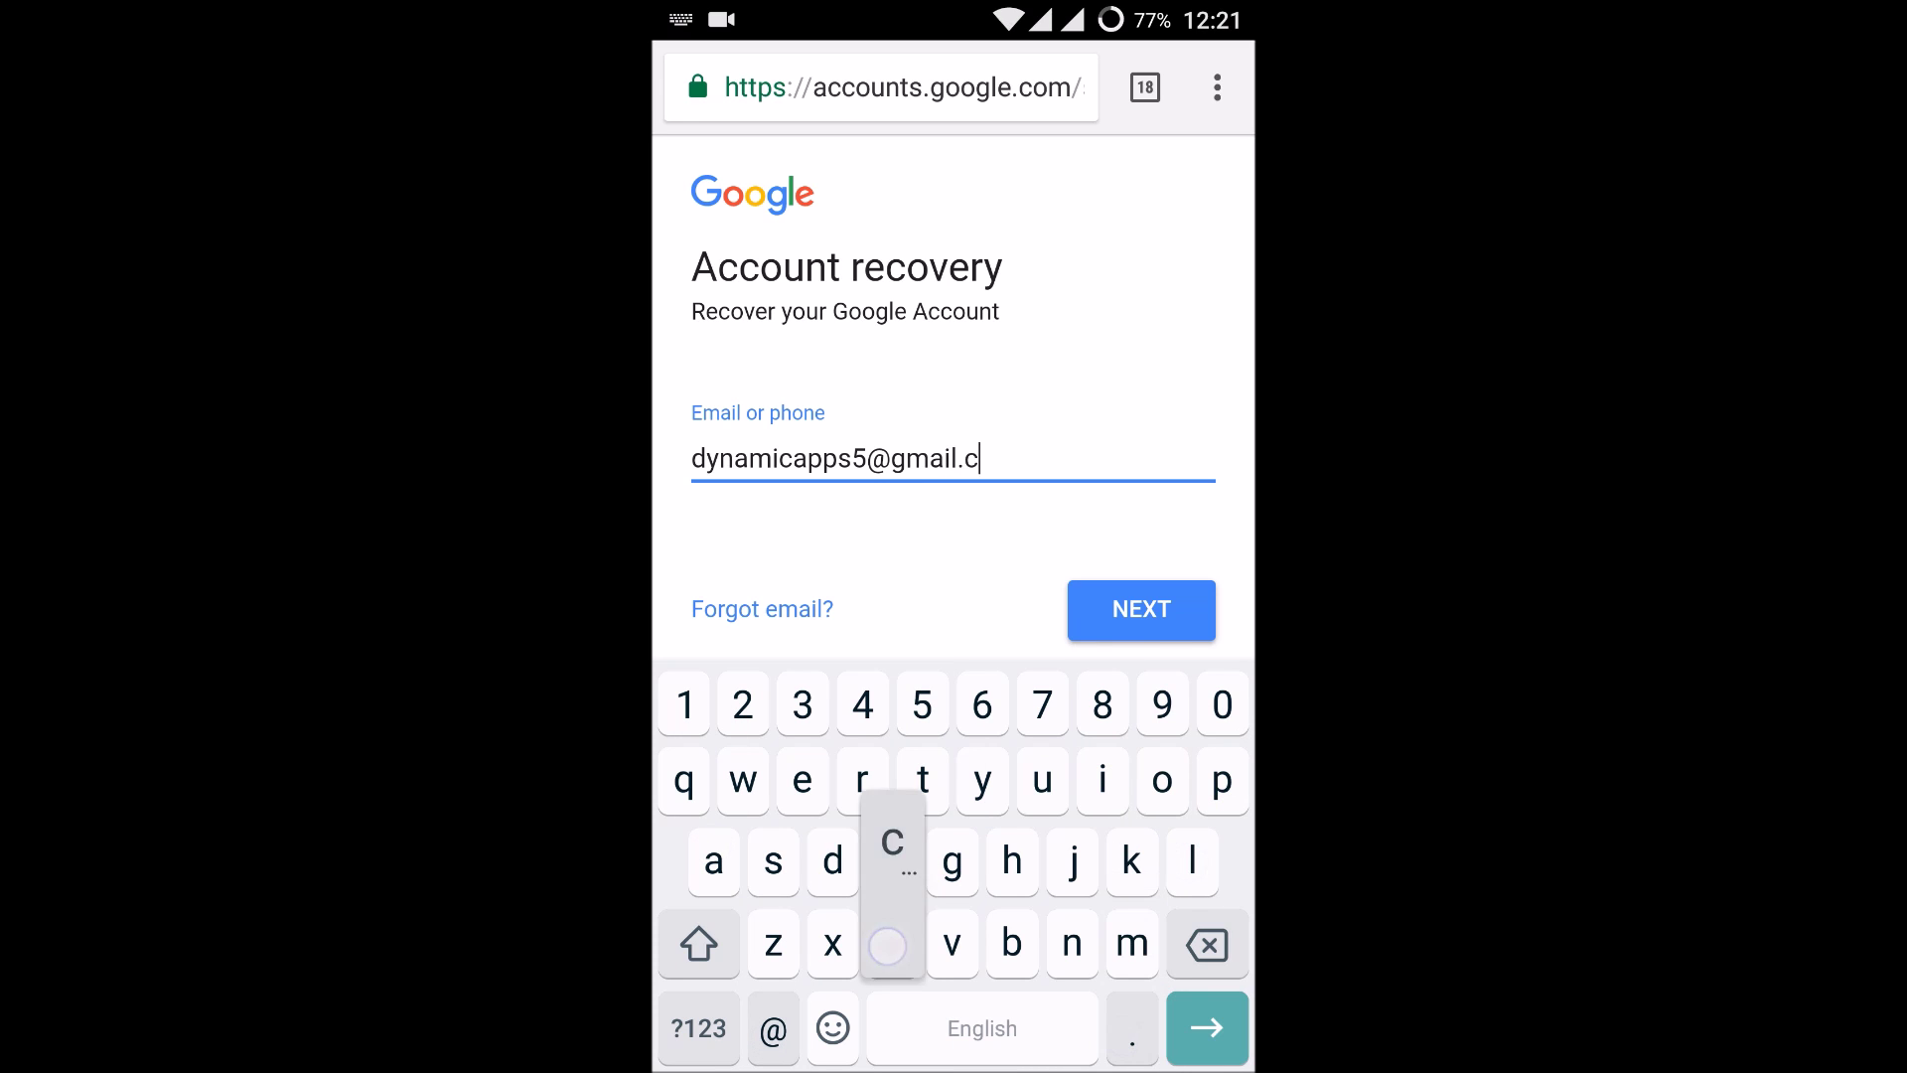
click(1172, 600)
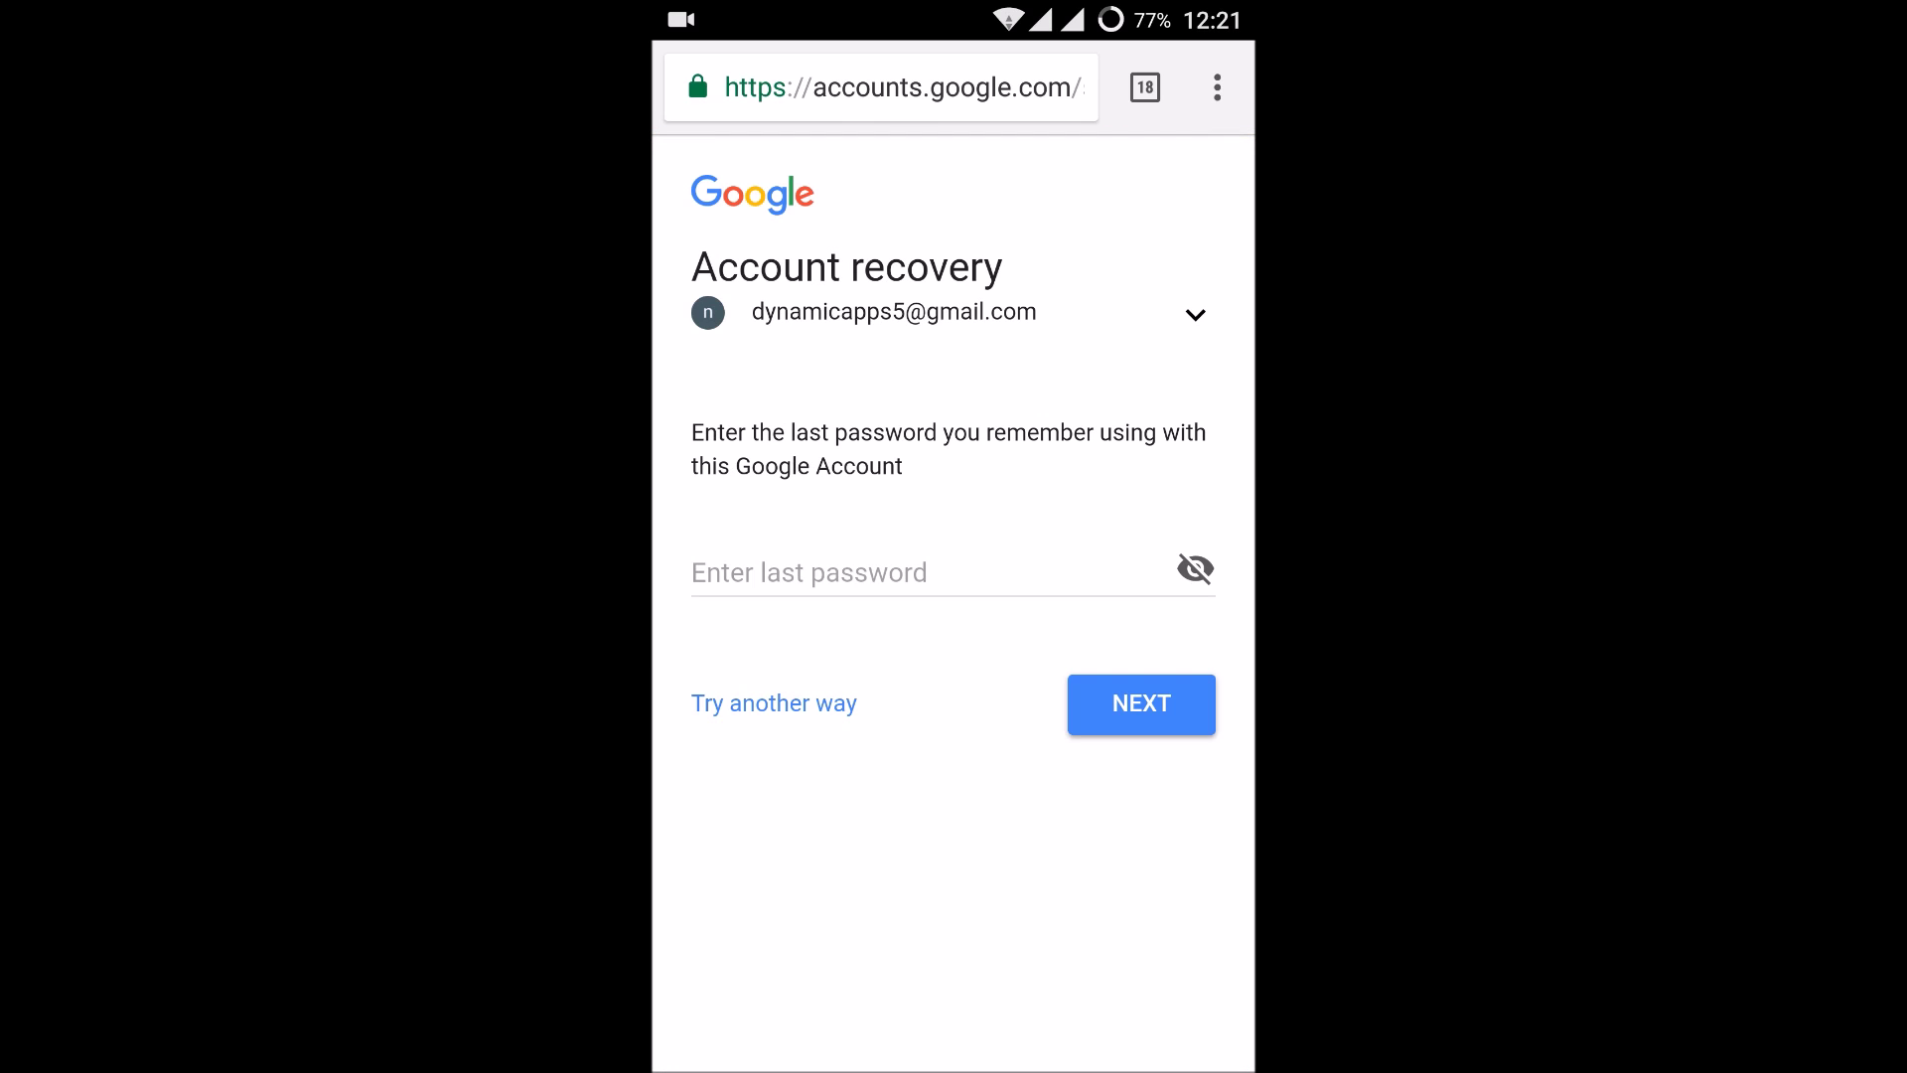
click(1052, 563)
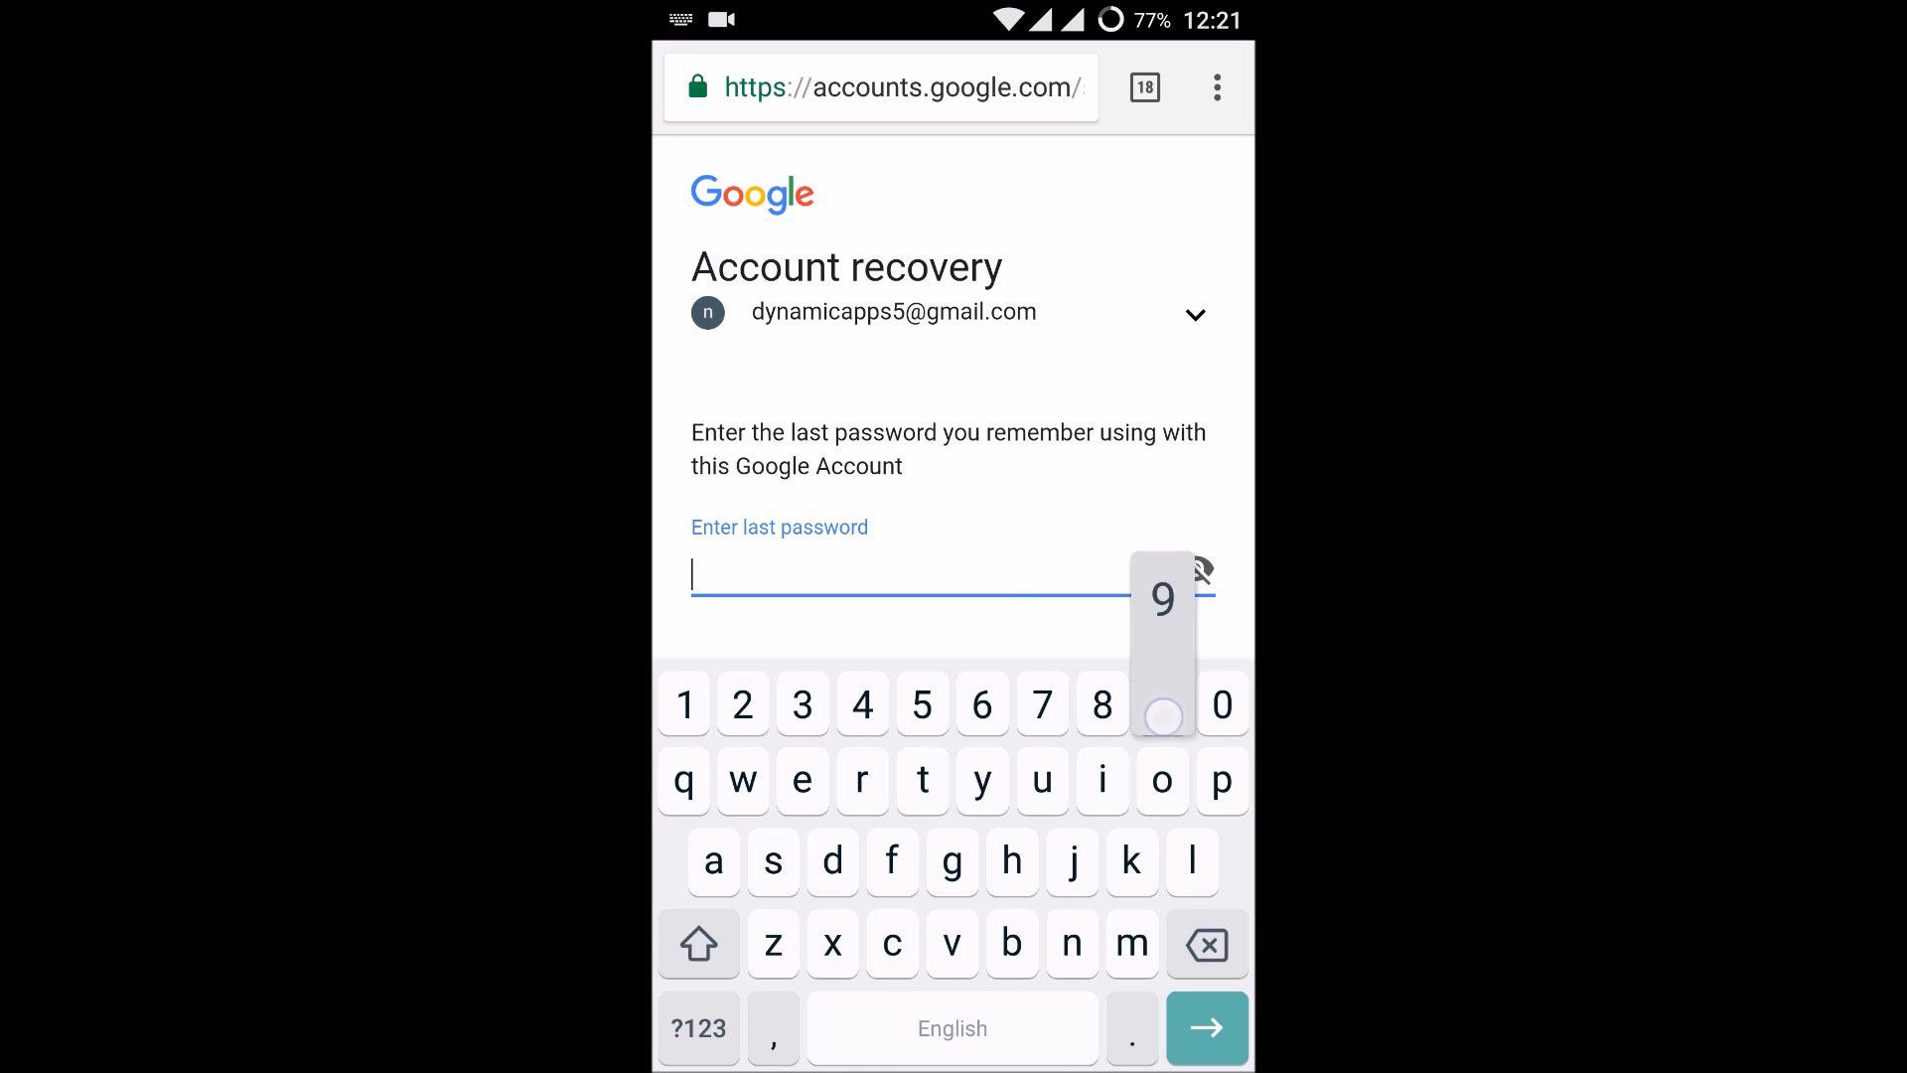
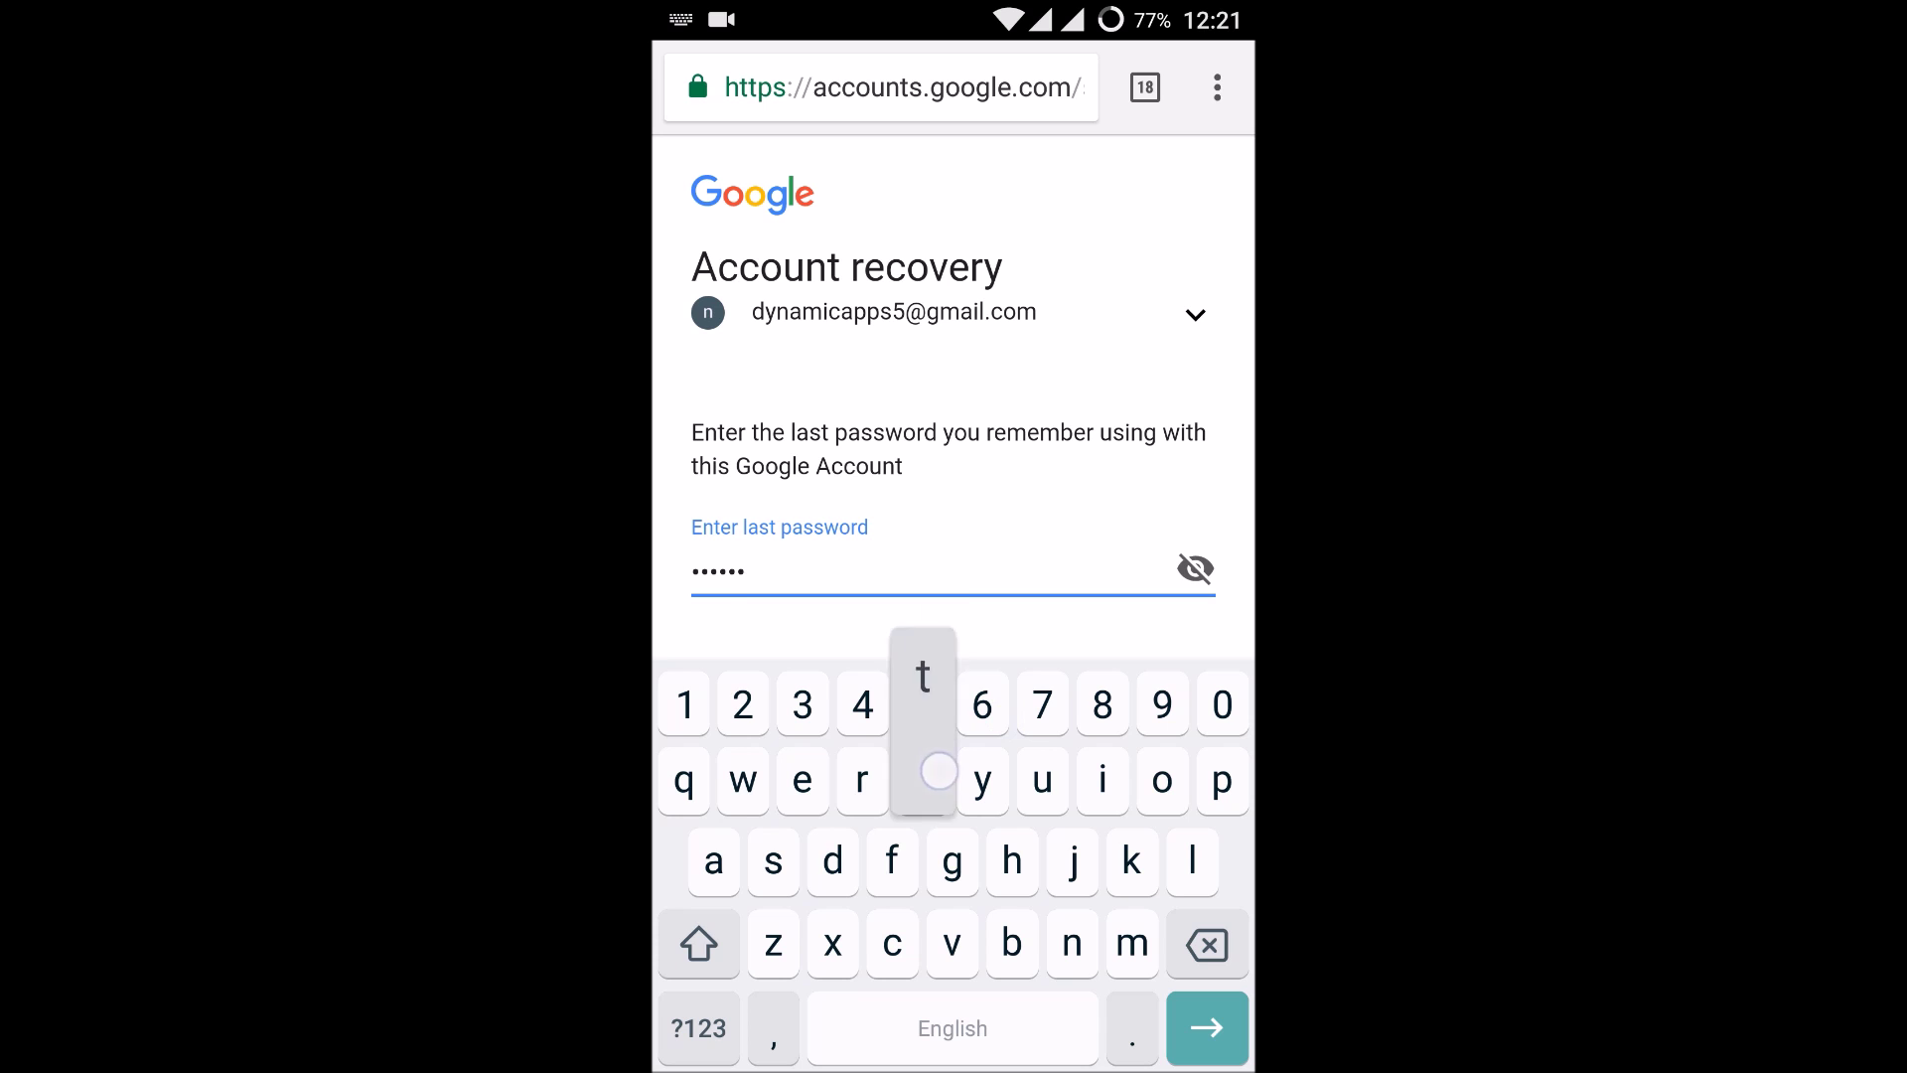
drag(1112, 503, 1112, 228)
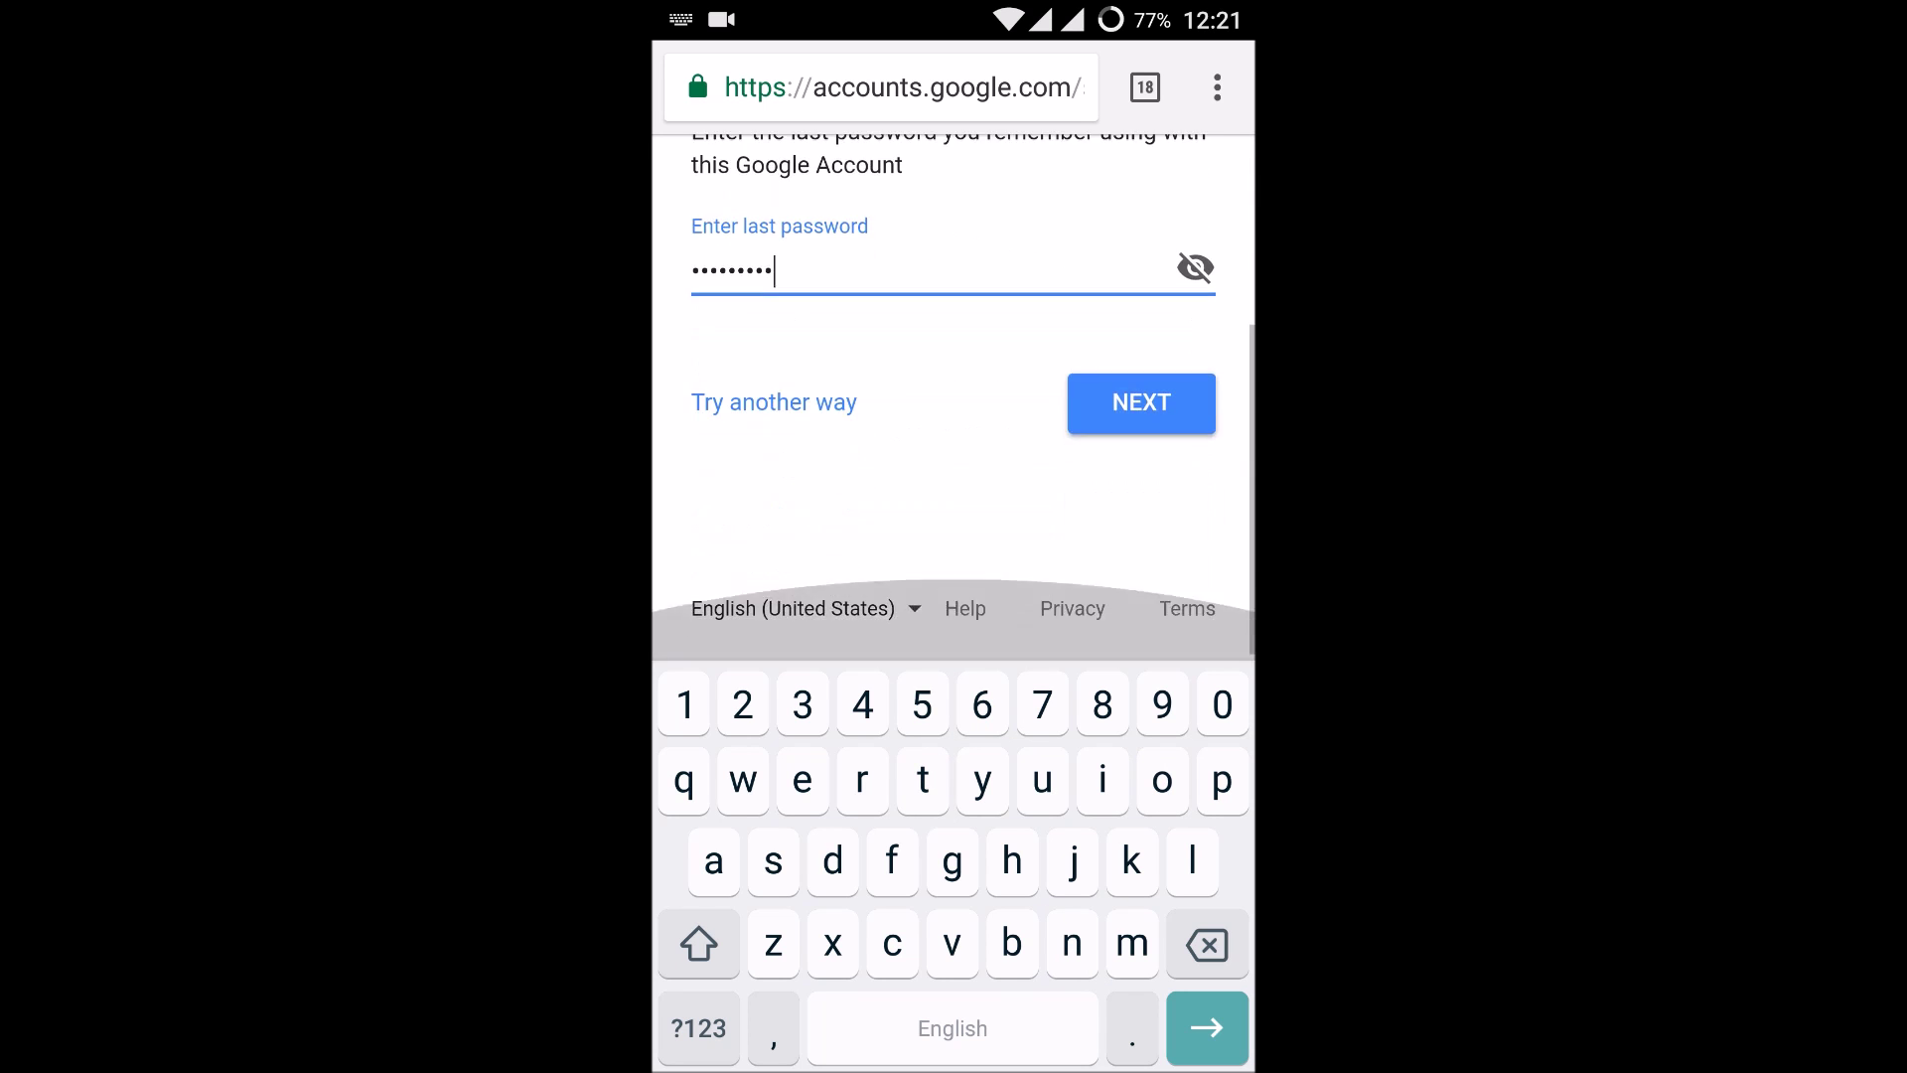
click(1141, 400)
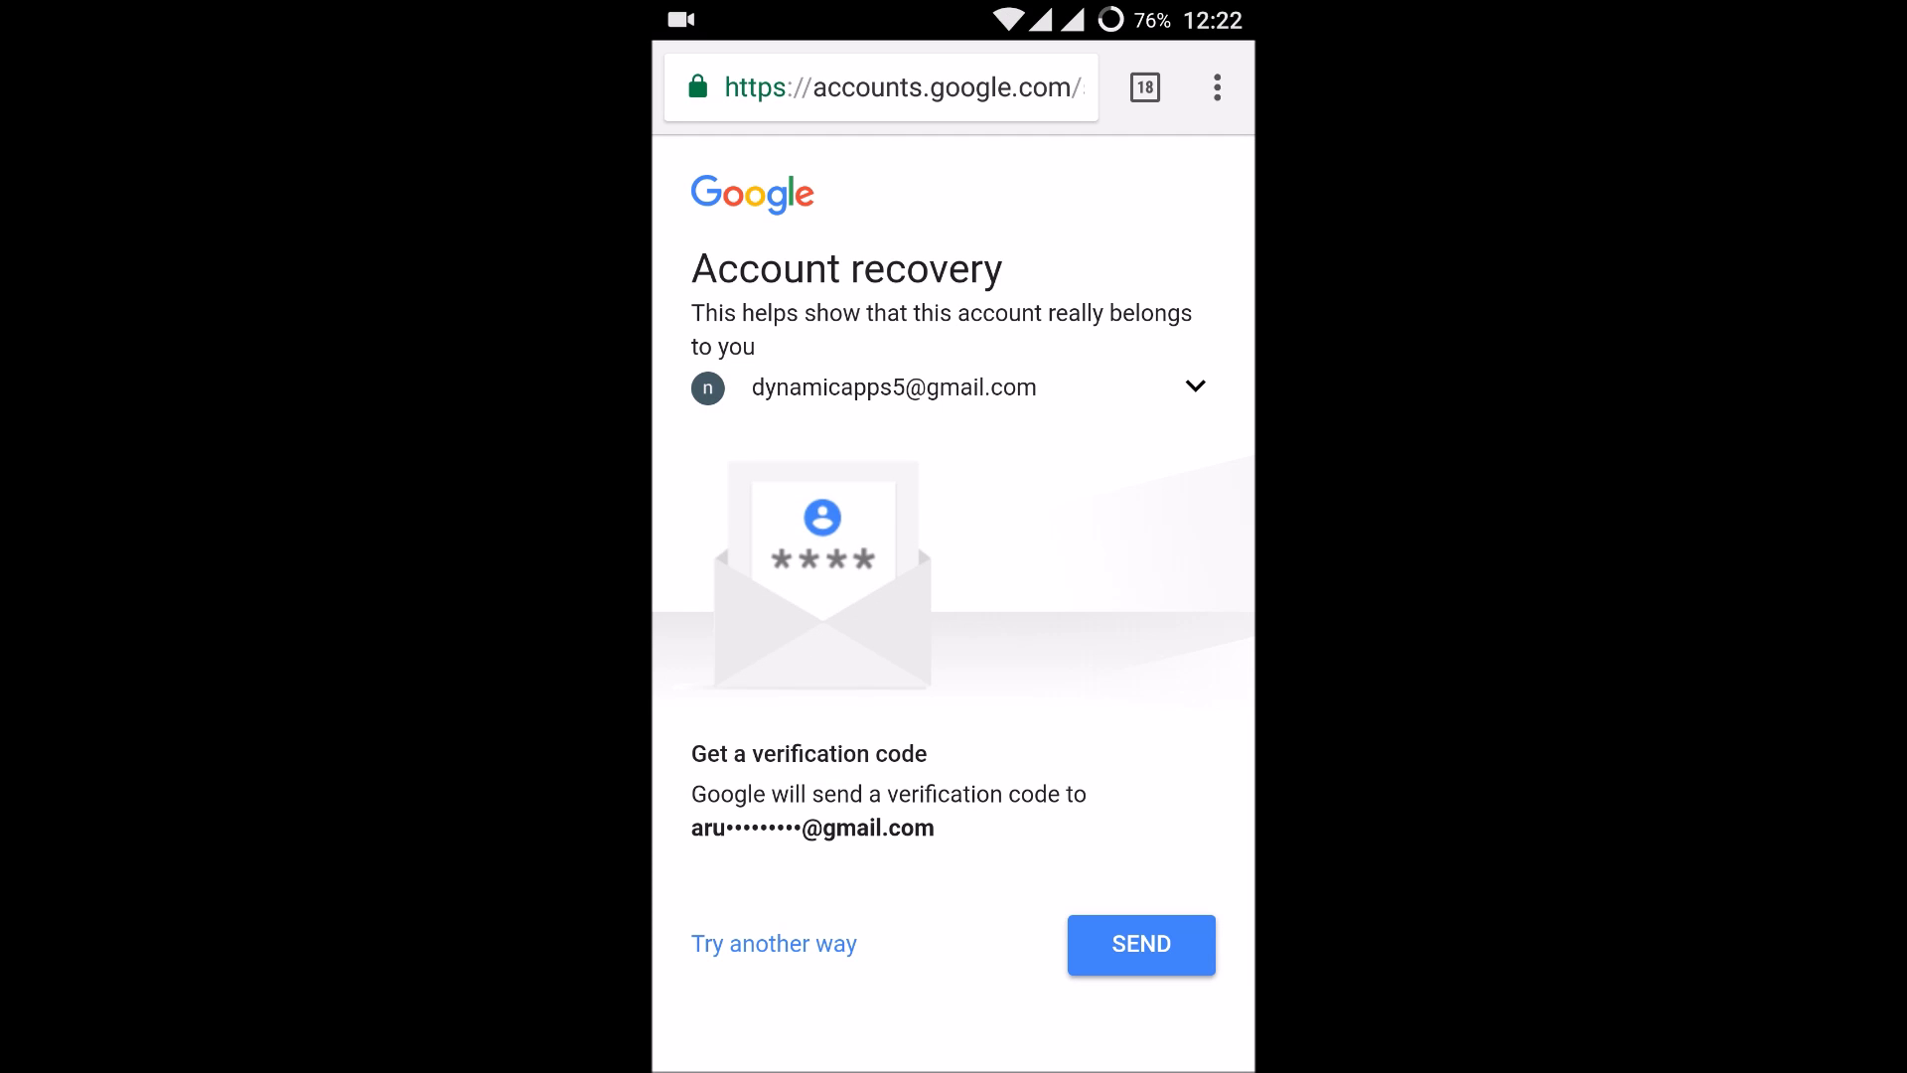
Send the verification code to the recovery email and check notifications for it
drag(1098, 498, 1136, 502)
drag(952, 897, 1025, 699)
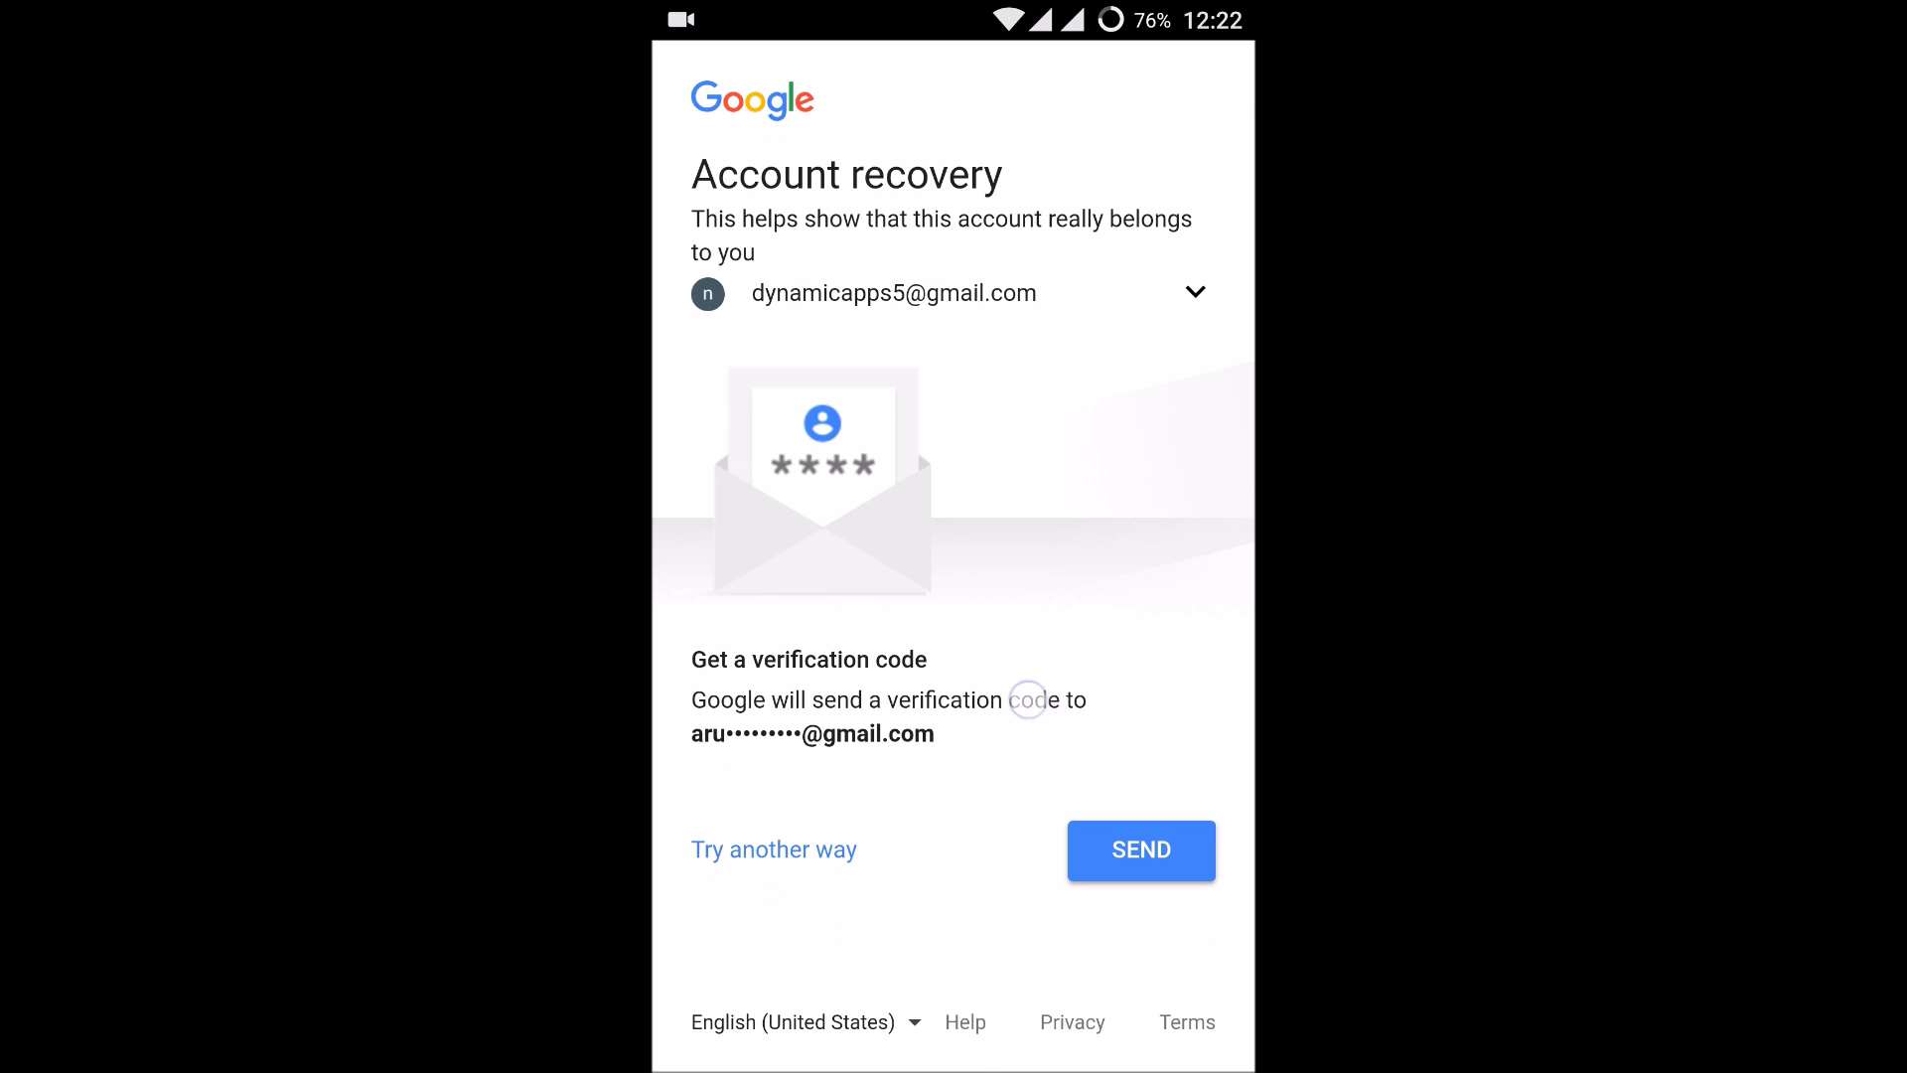
click(1140, 876)
click(1142, 856)
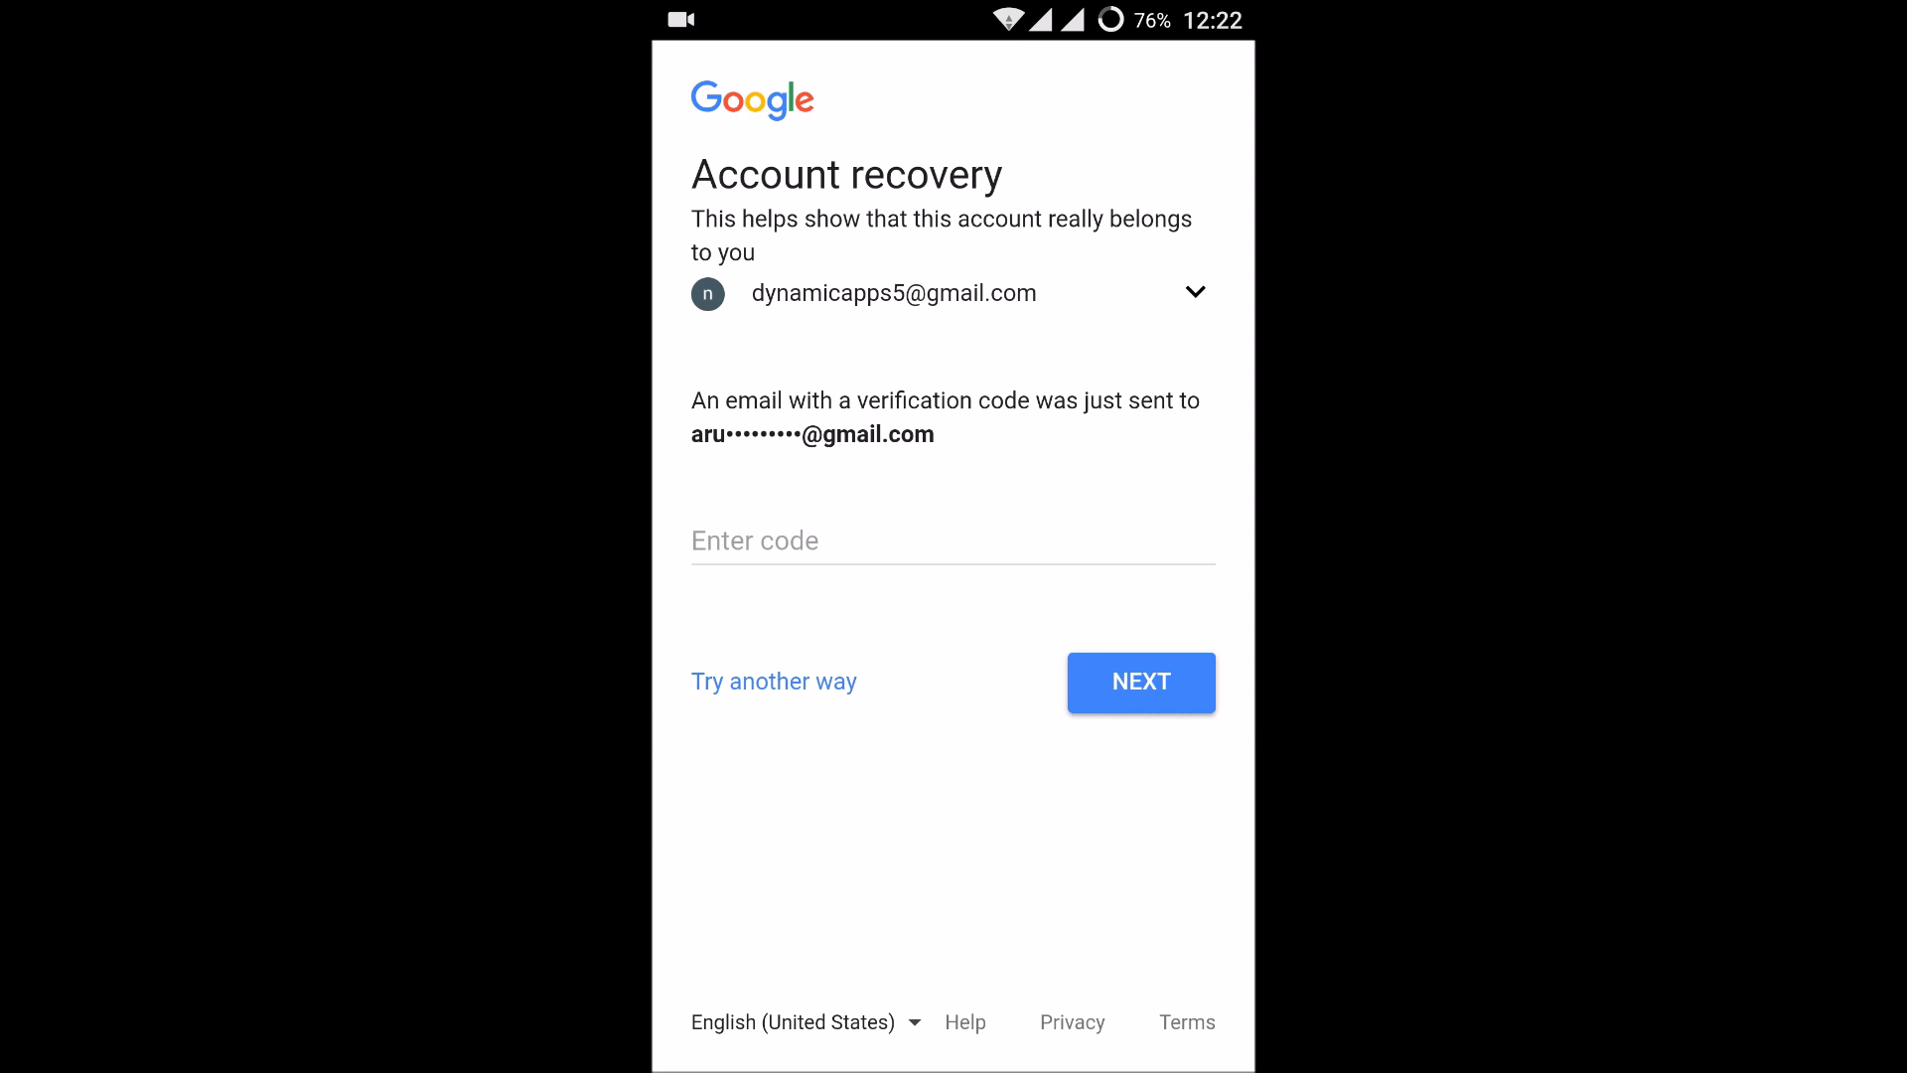
click(953, 541)
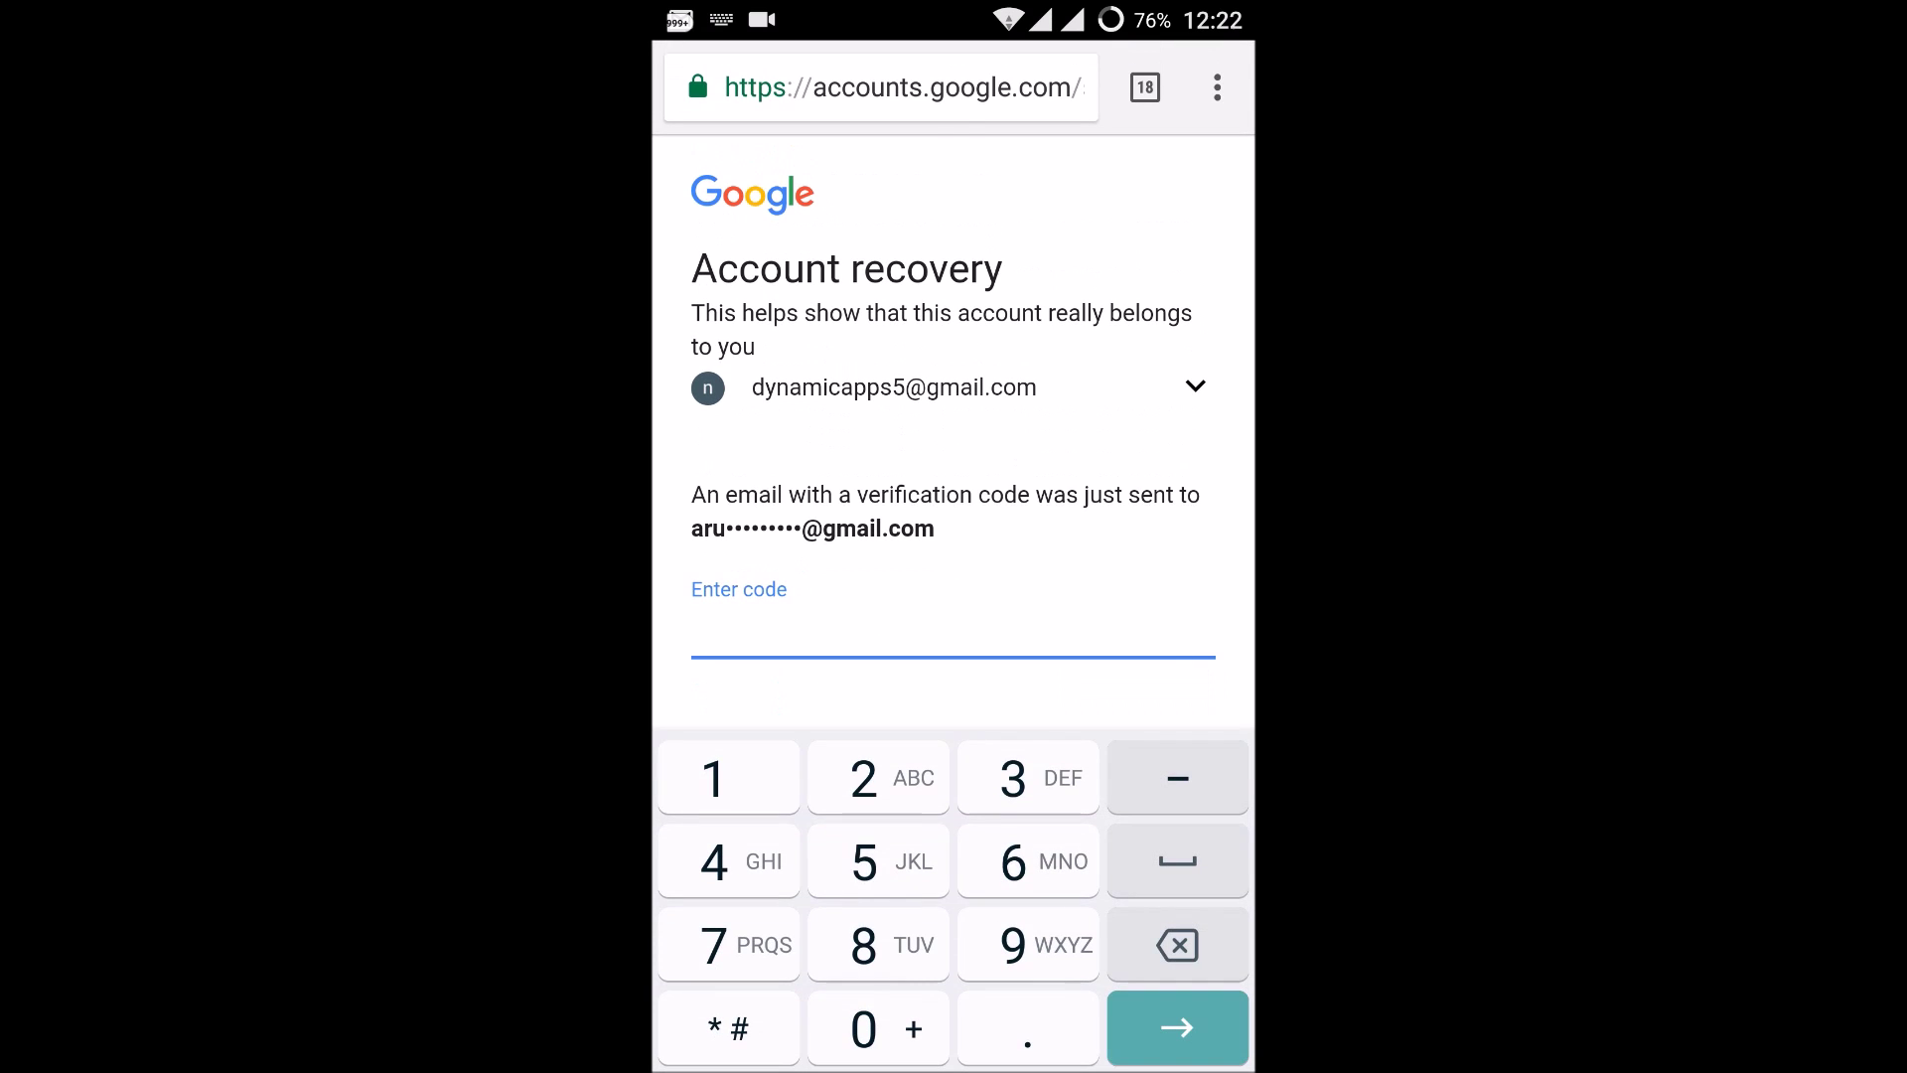
drag(954, 5, 954, 596)
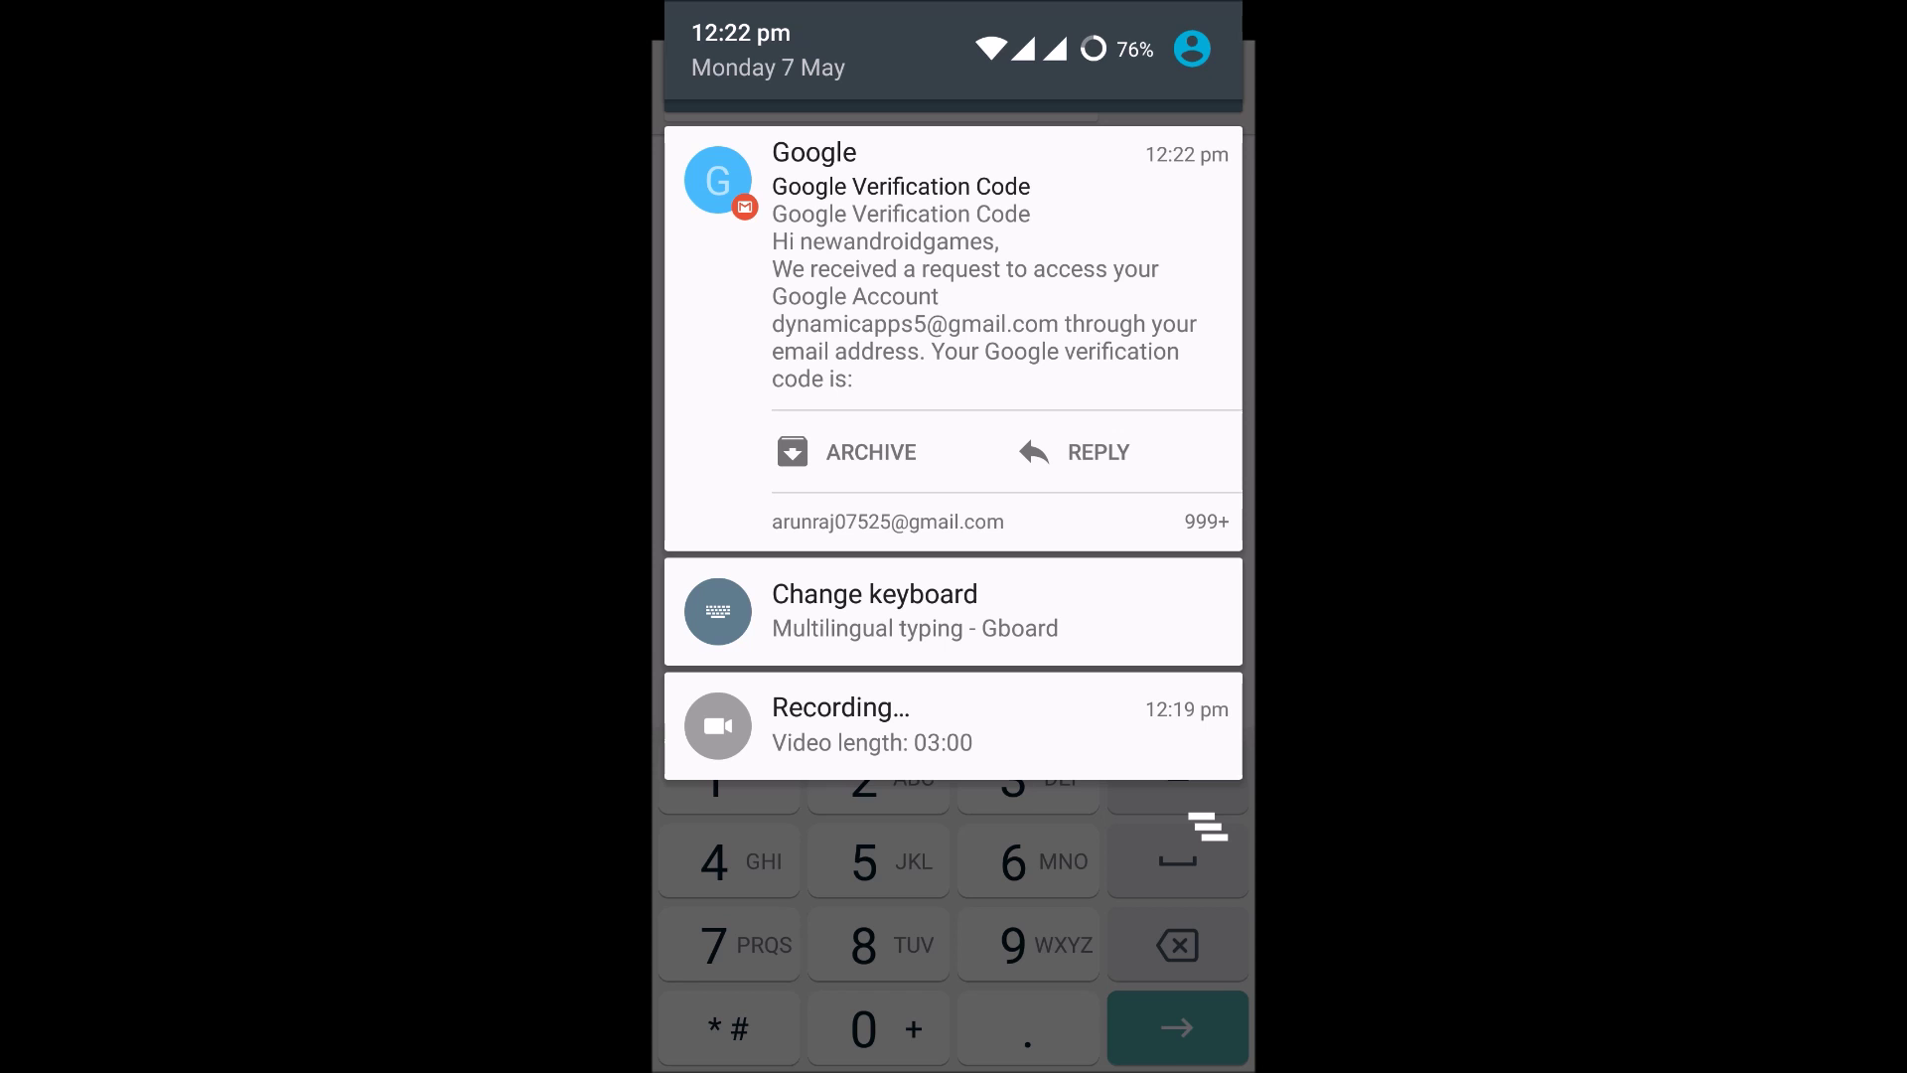
click(1018, 286)
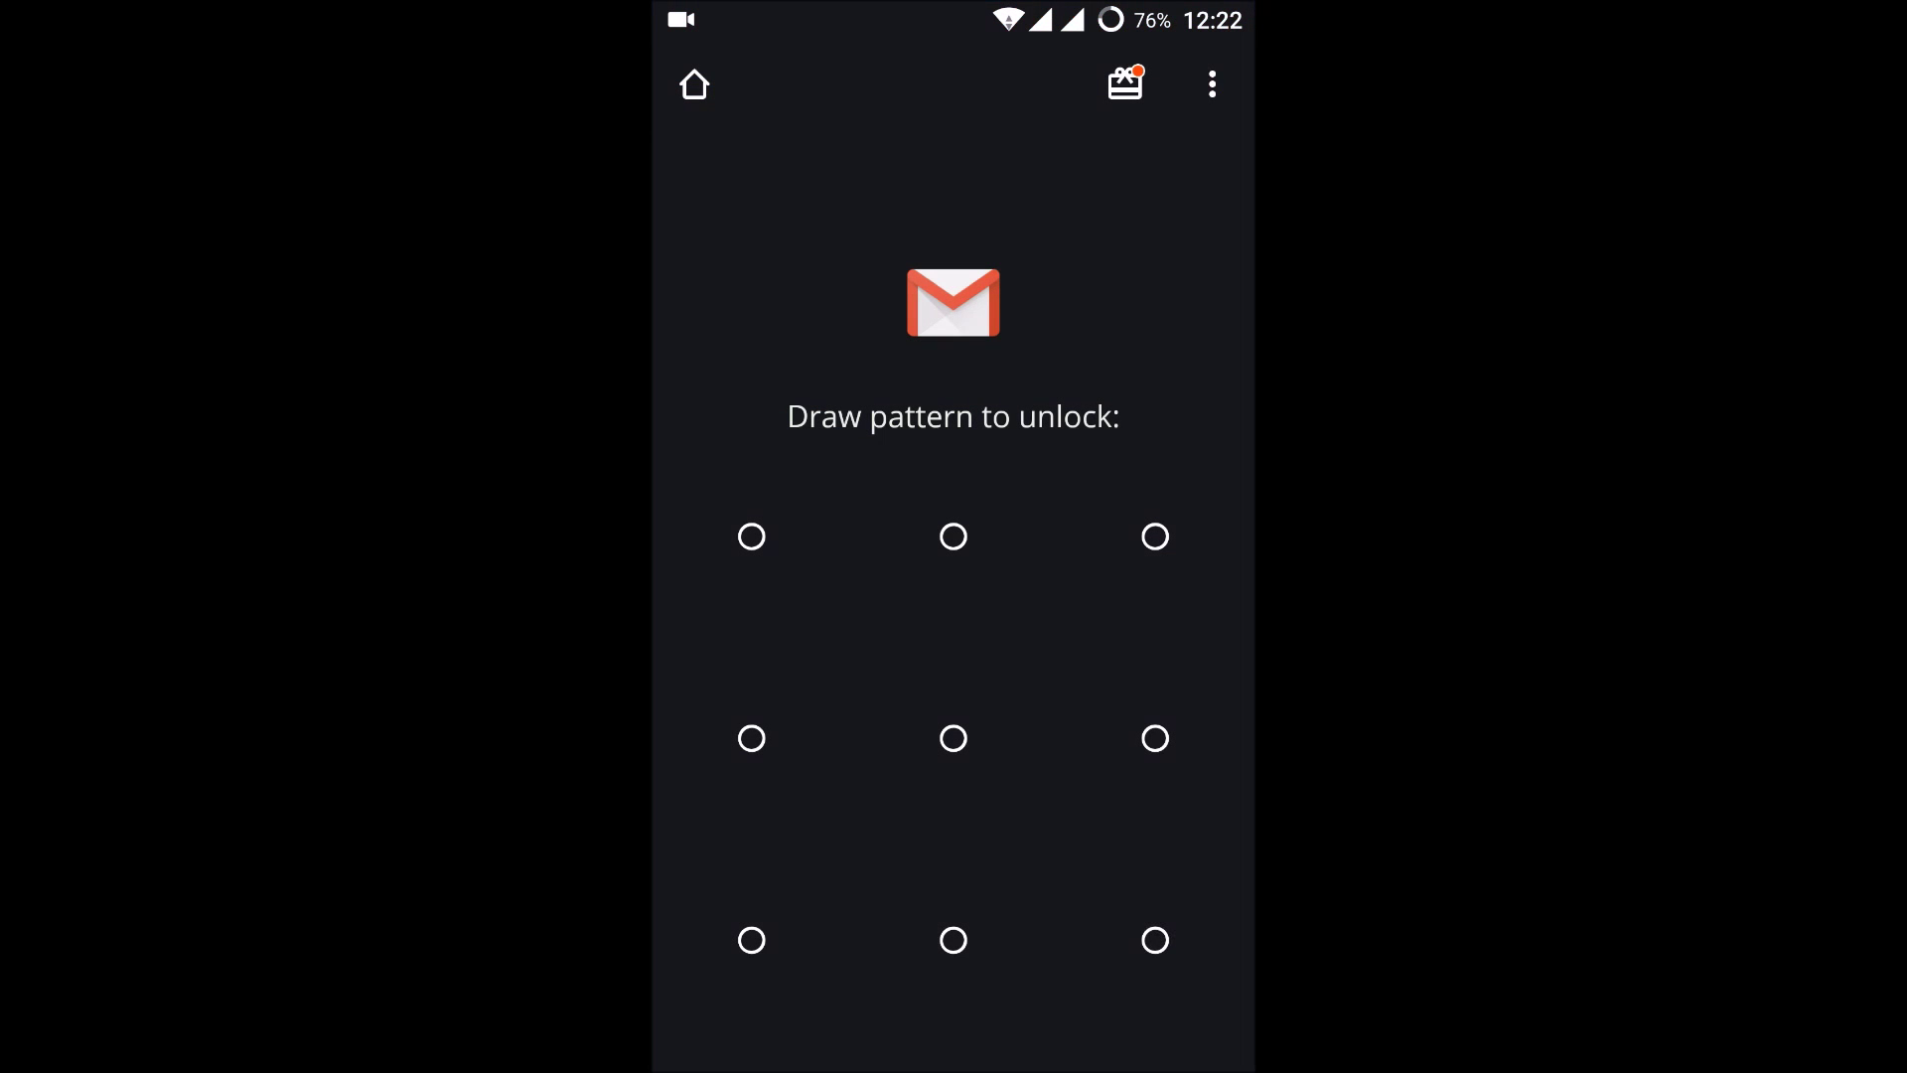
mouse_move(1153, 937)
mouse_down()
mouse_move(1009, 864)
mouse_move(1047, 545)
mouse_move(1153, 536)
mouse_up()
drag(1077, 855, 1106, 706)
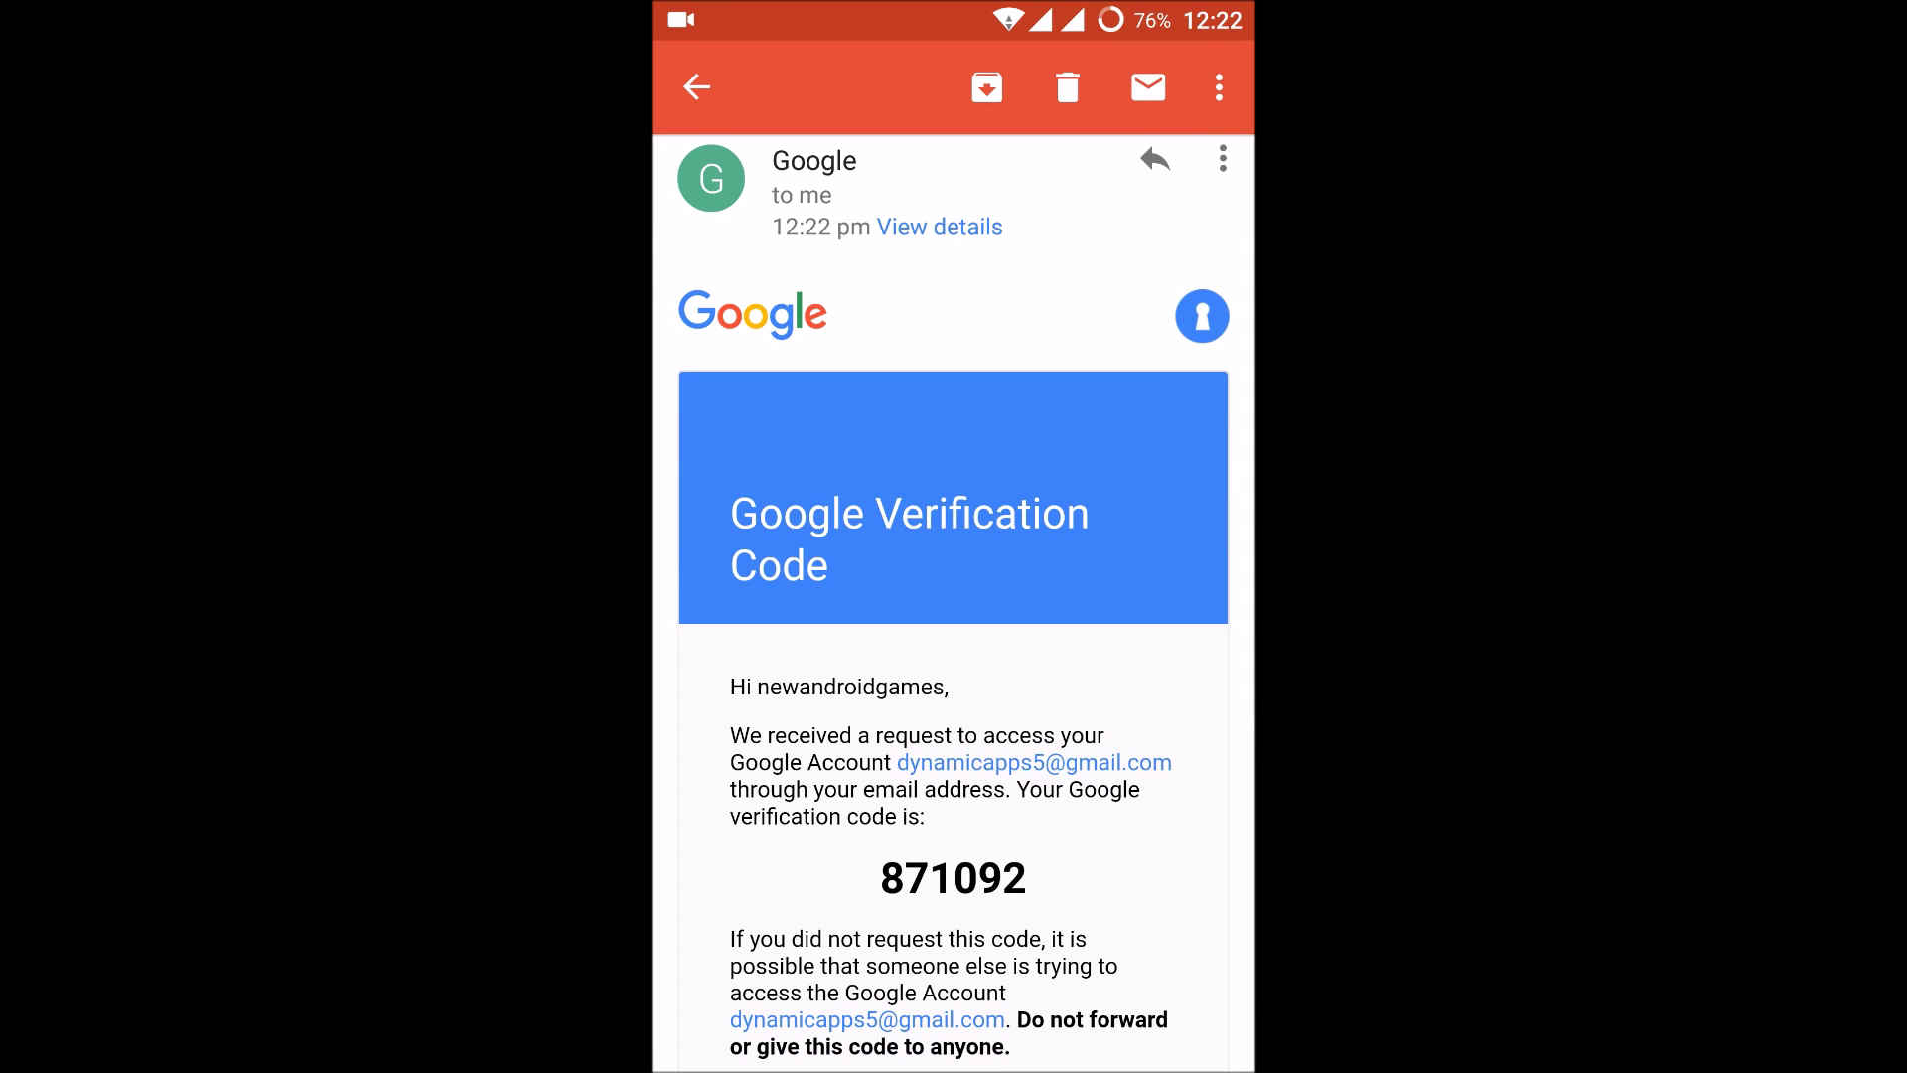
key(alt+Tab)
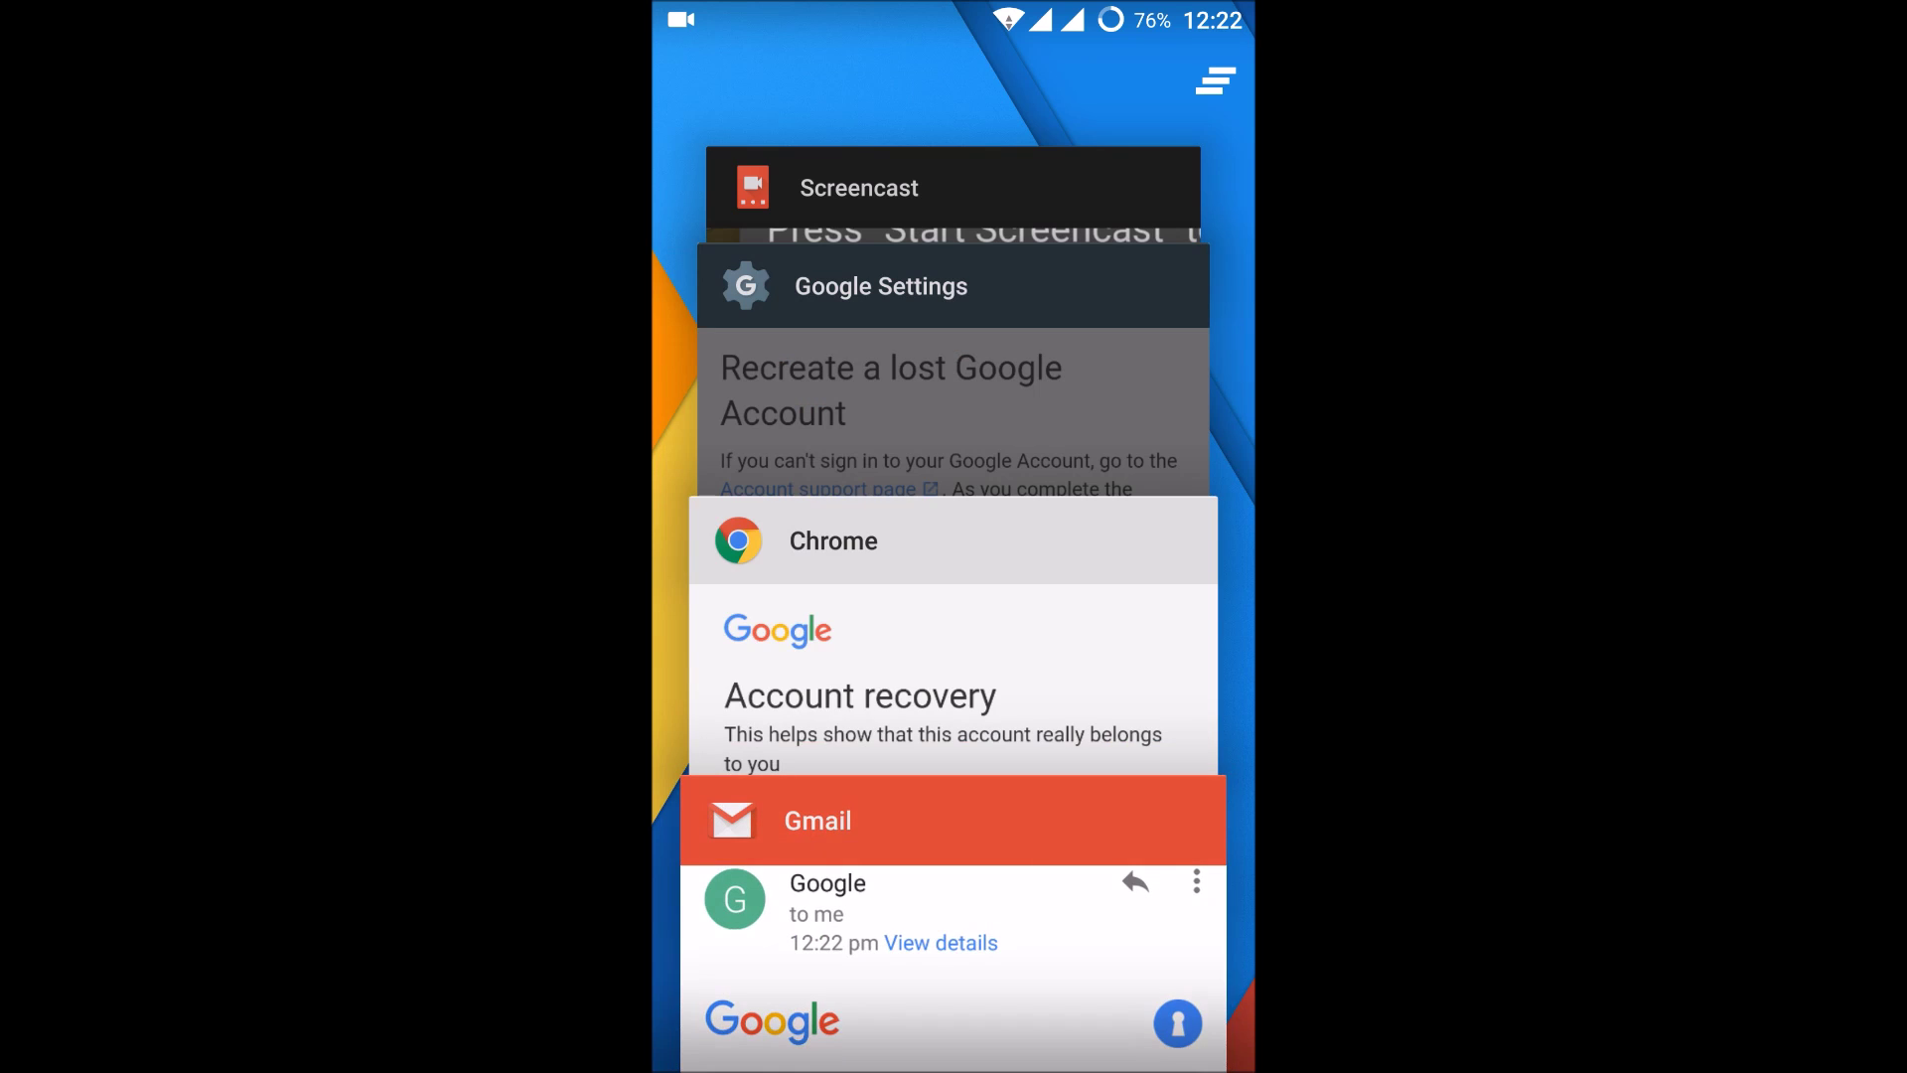
click(953, 636)
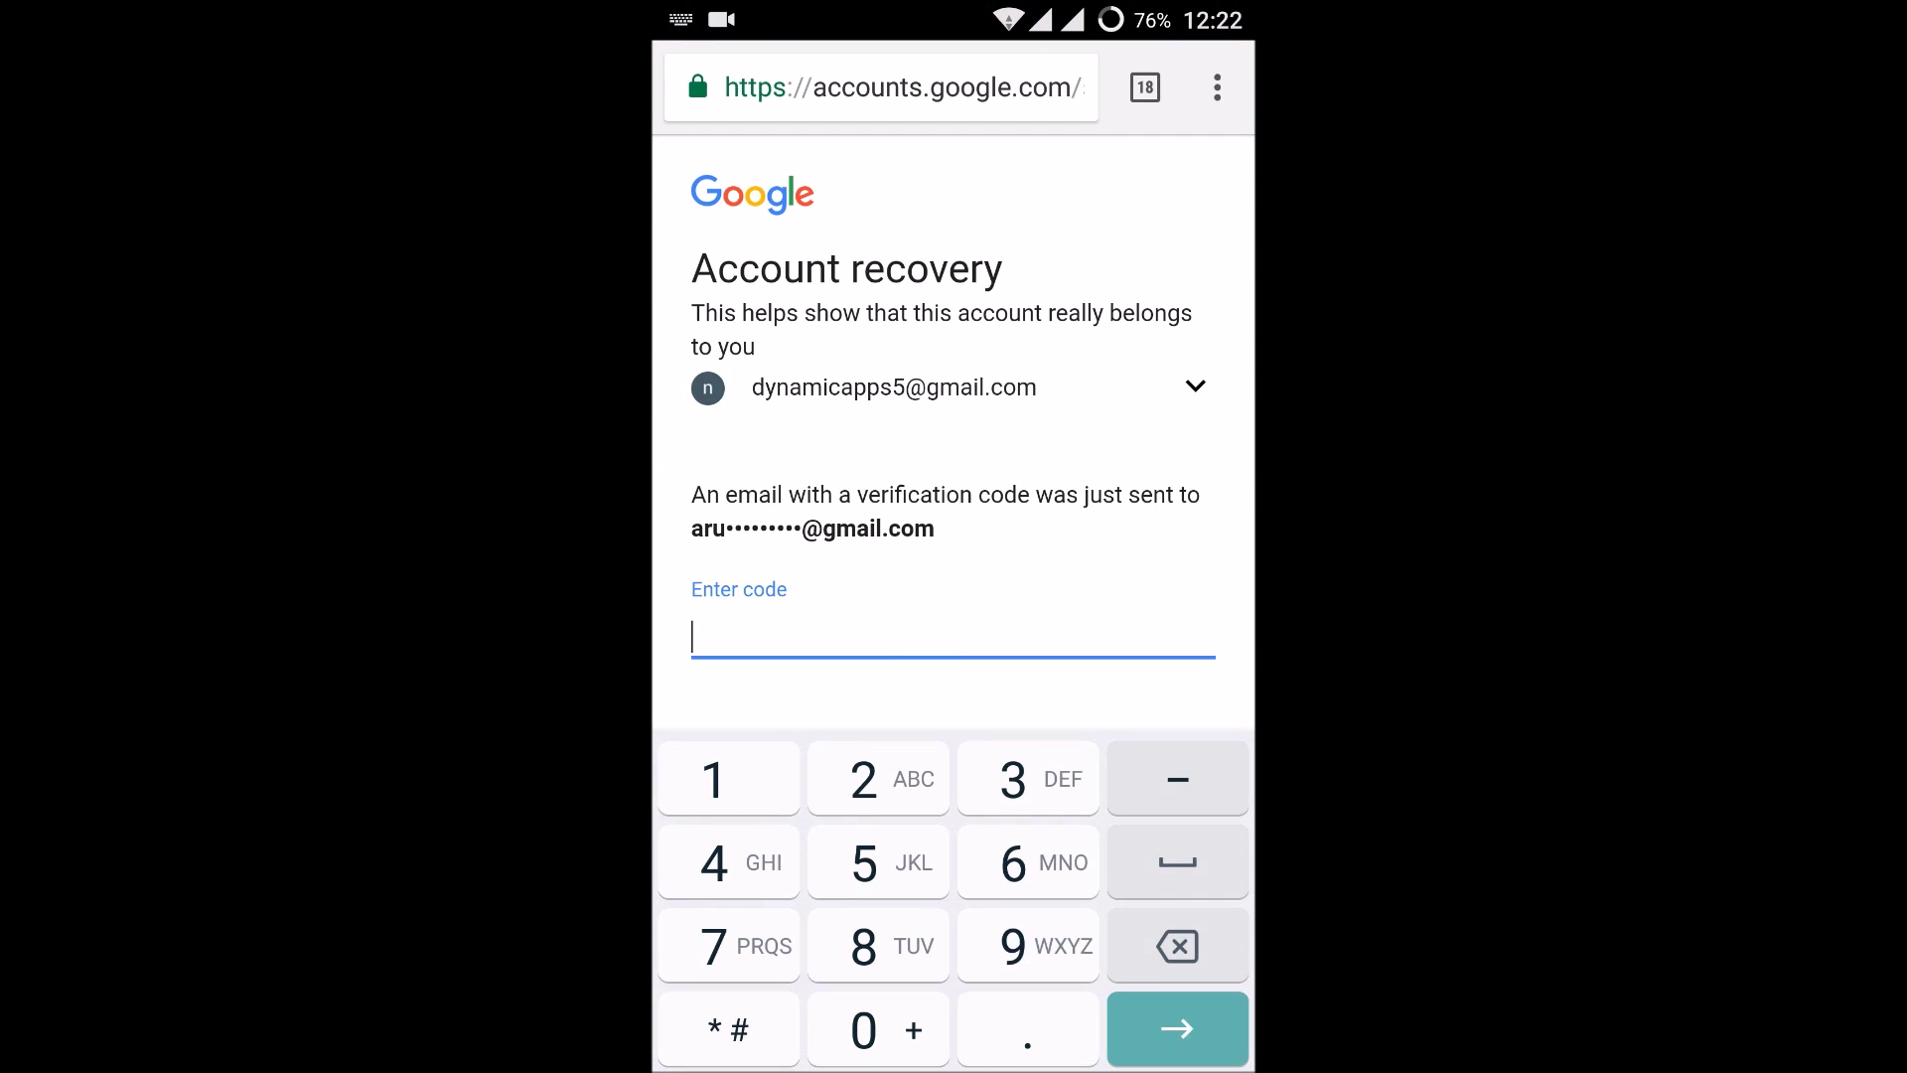
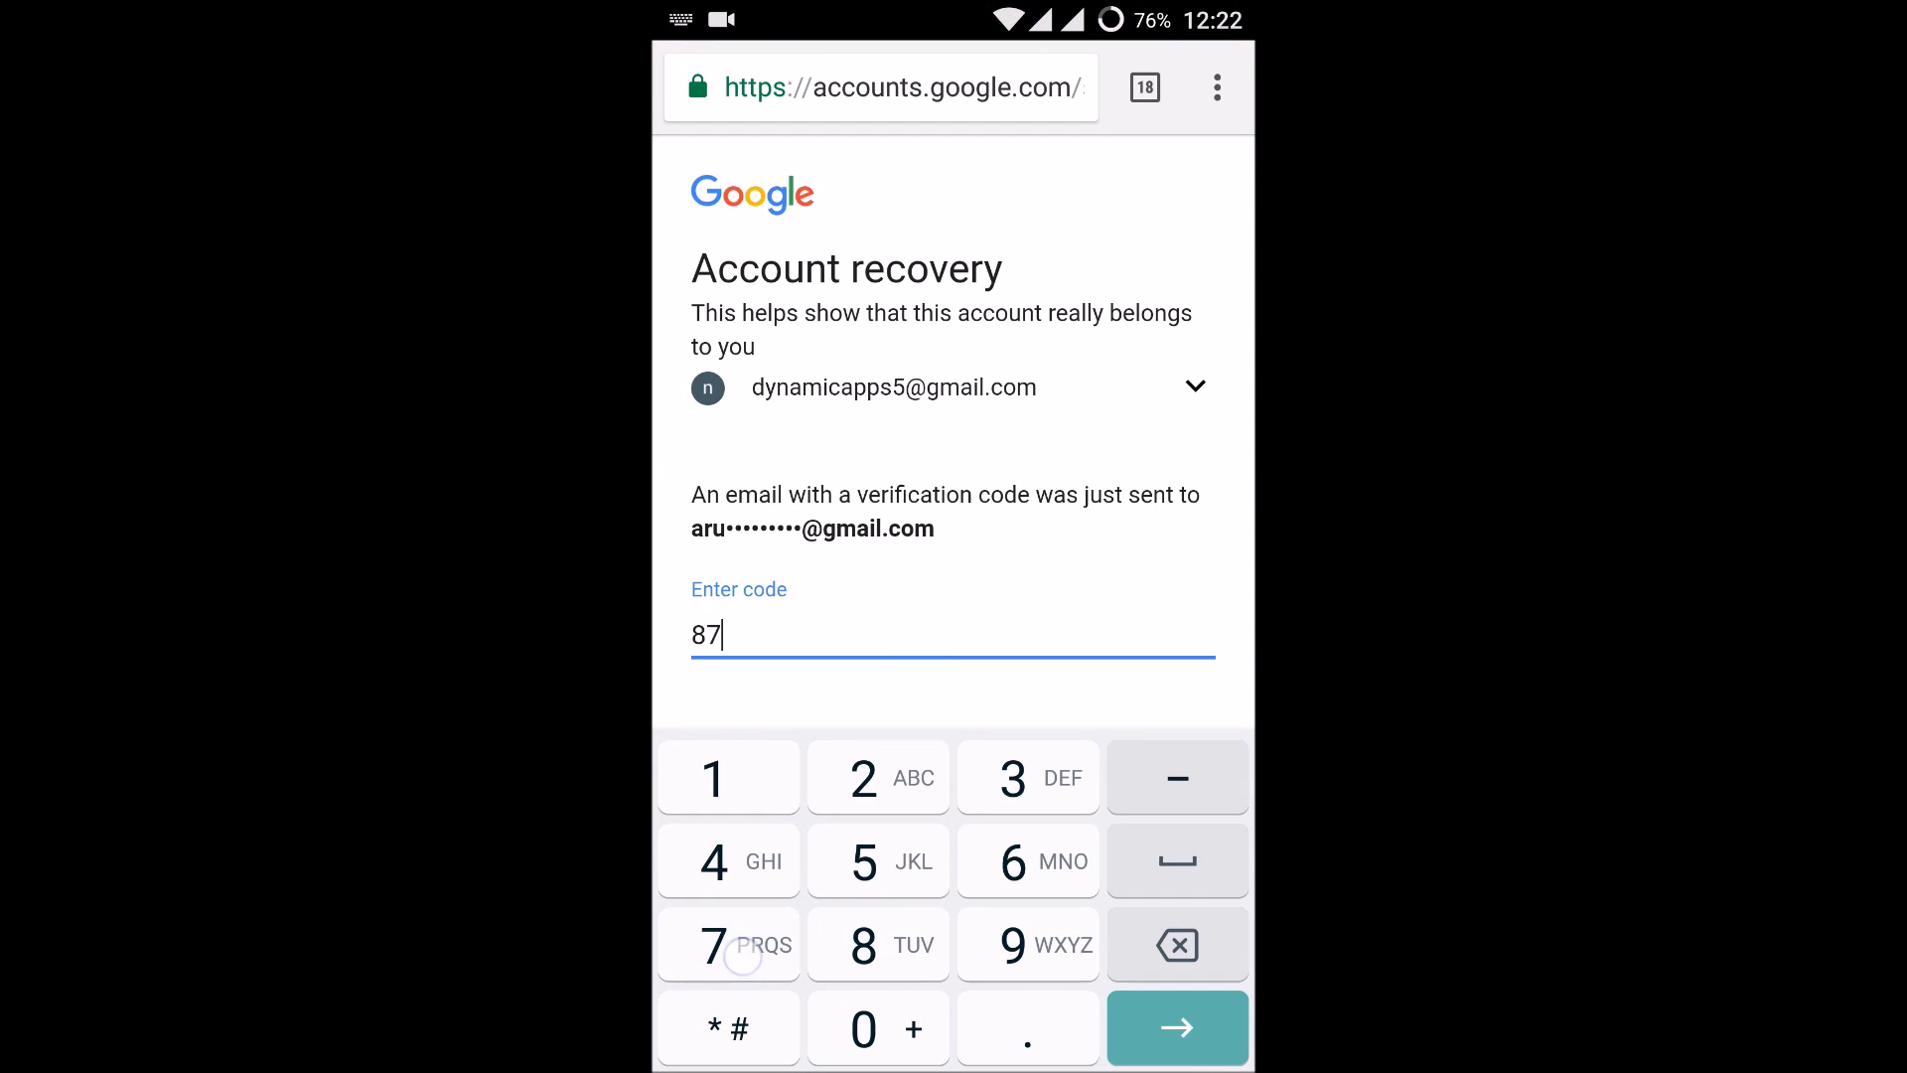
scroll(1085, 581, down, 3)
click(1172, 548)
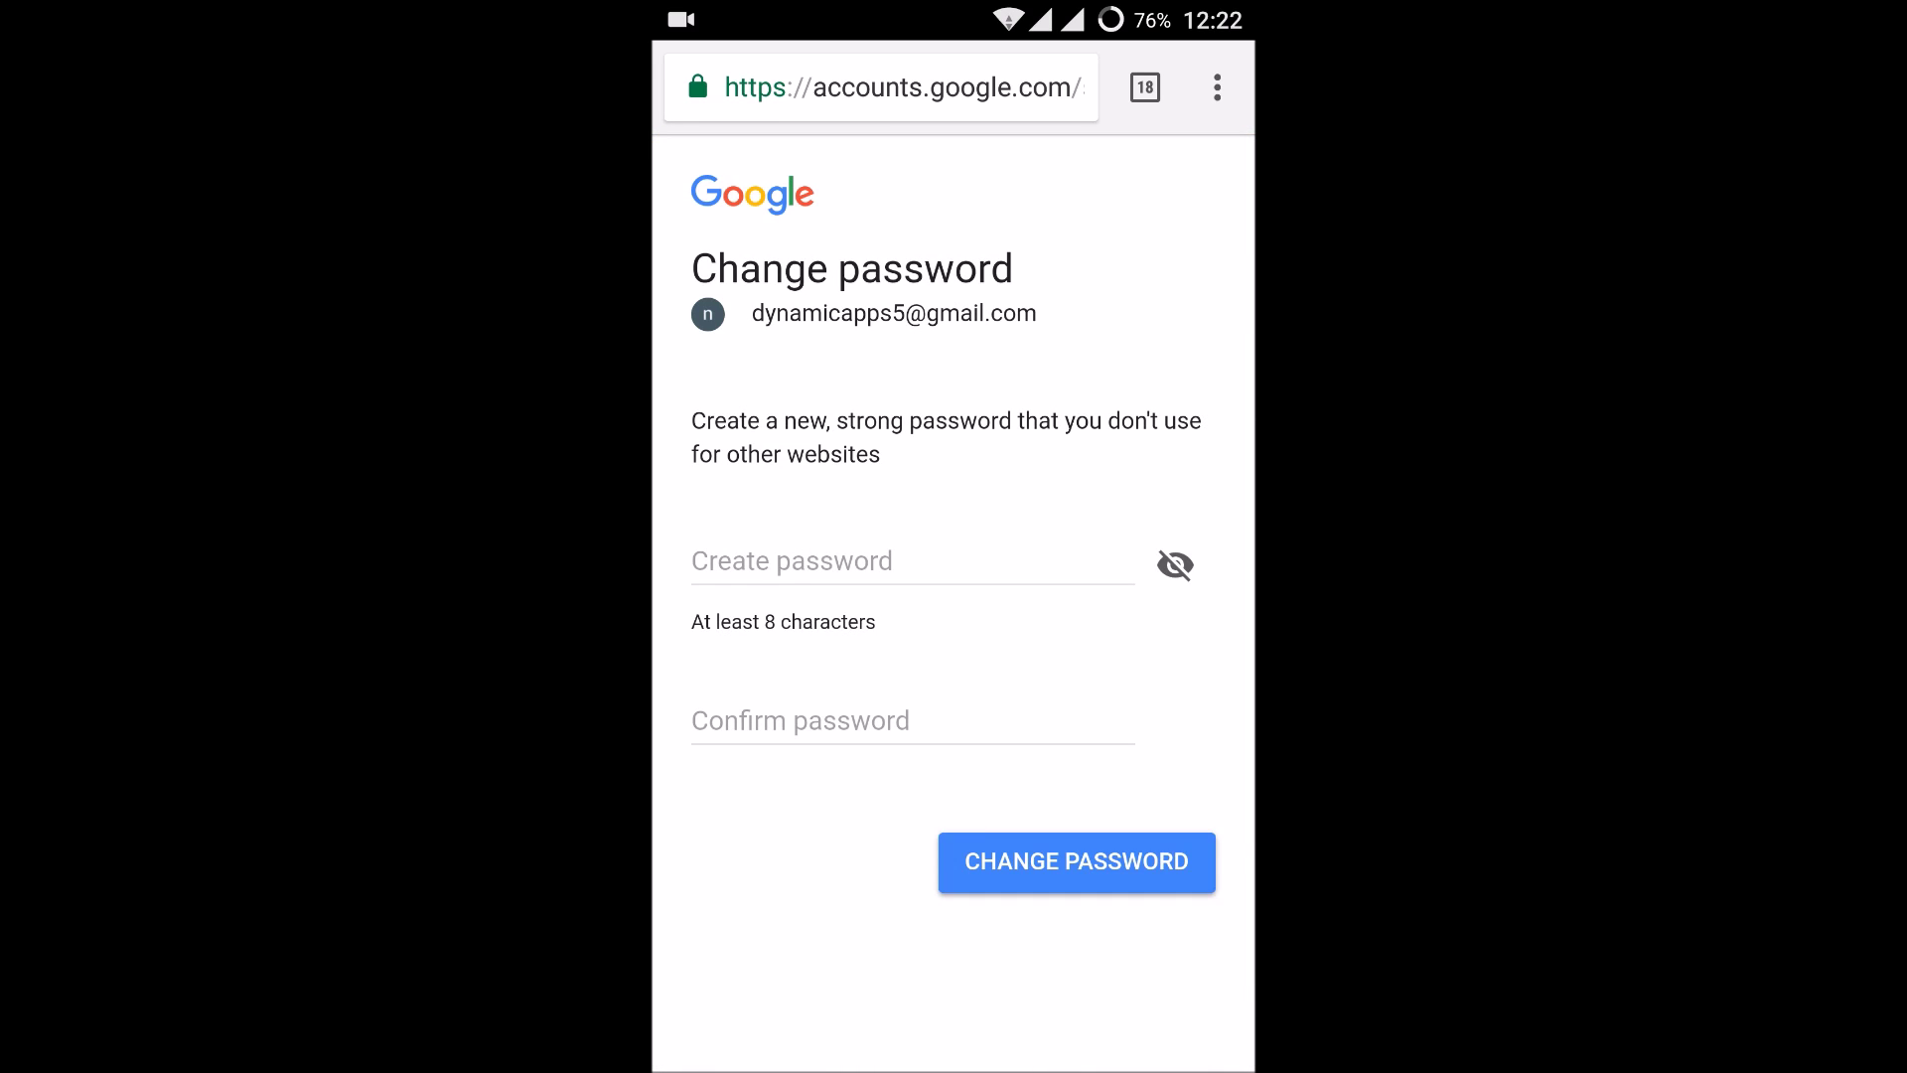
Select the Create password field and hide the keyboard to view the whole Change password form
click(956, 563)
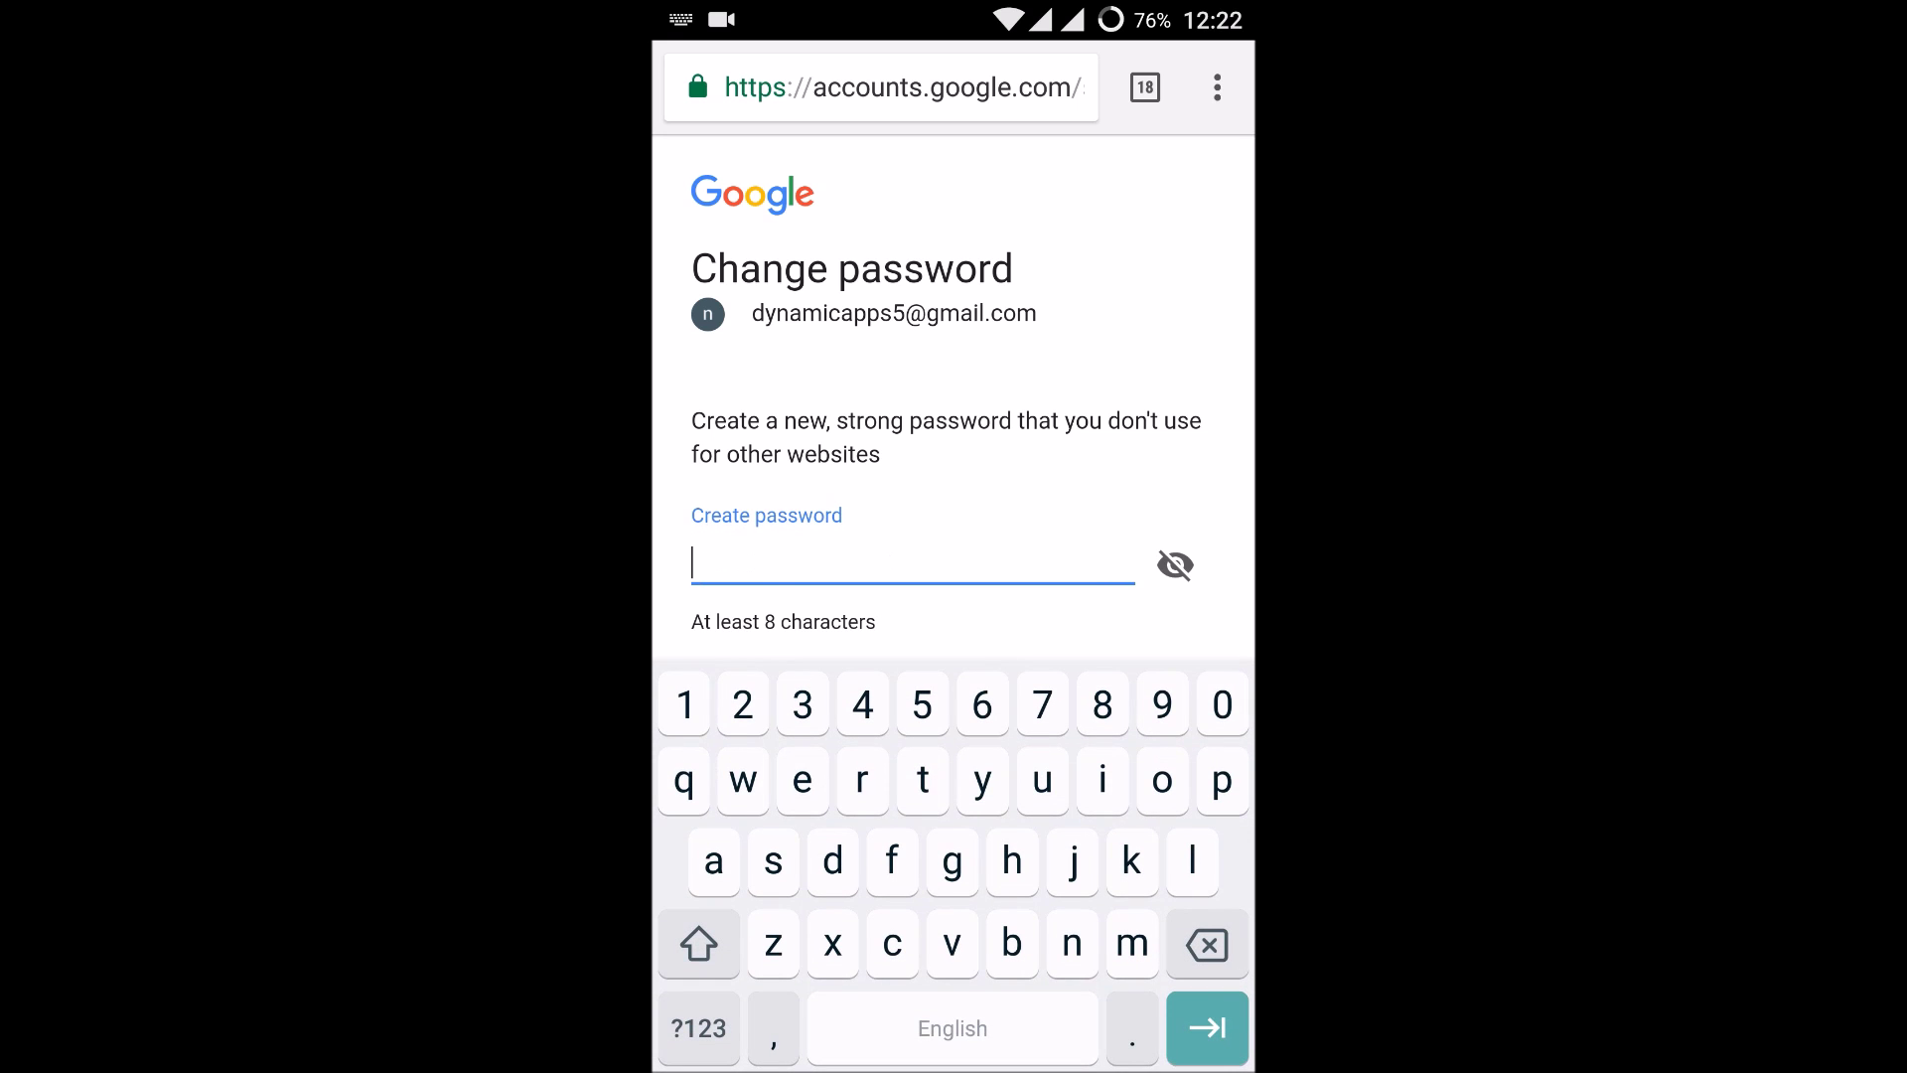
drag(1017, 523, 1047, 370)
click(954, 540)
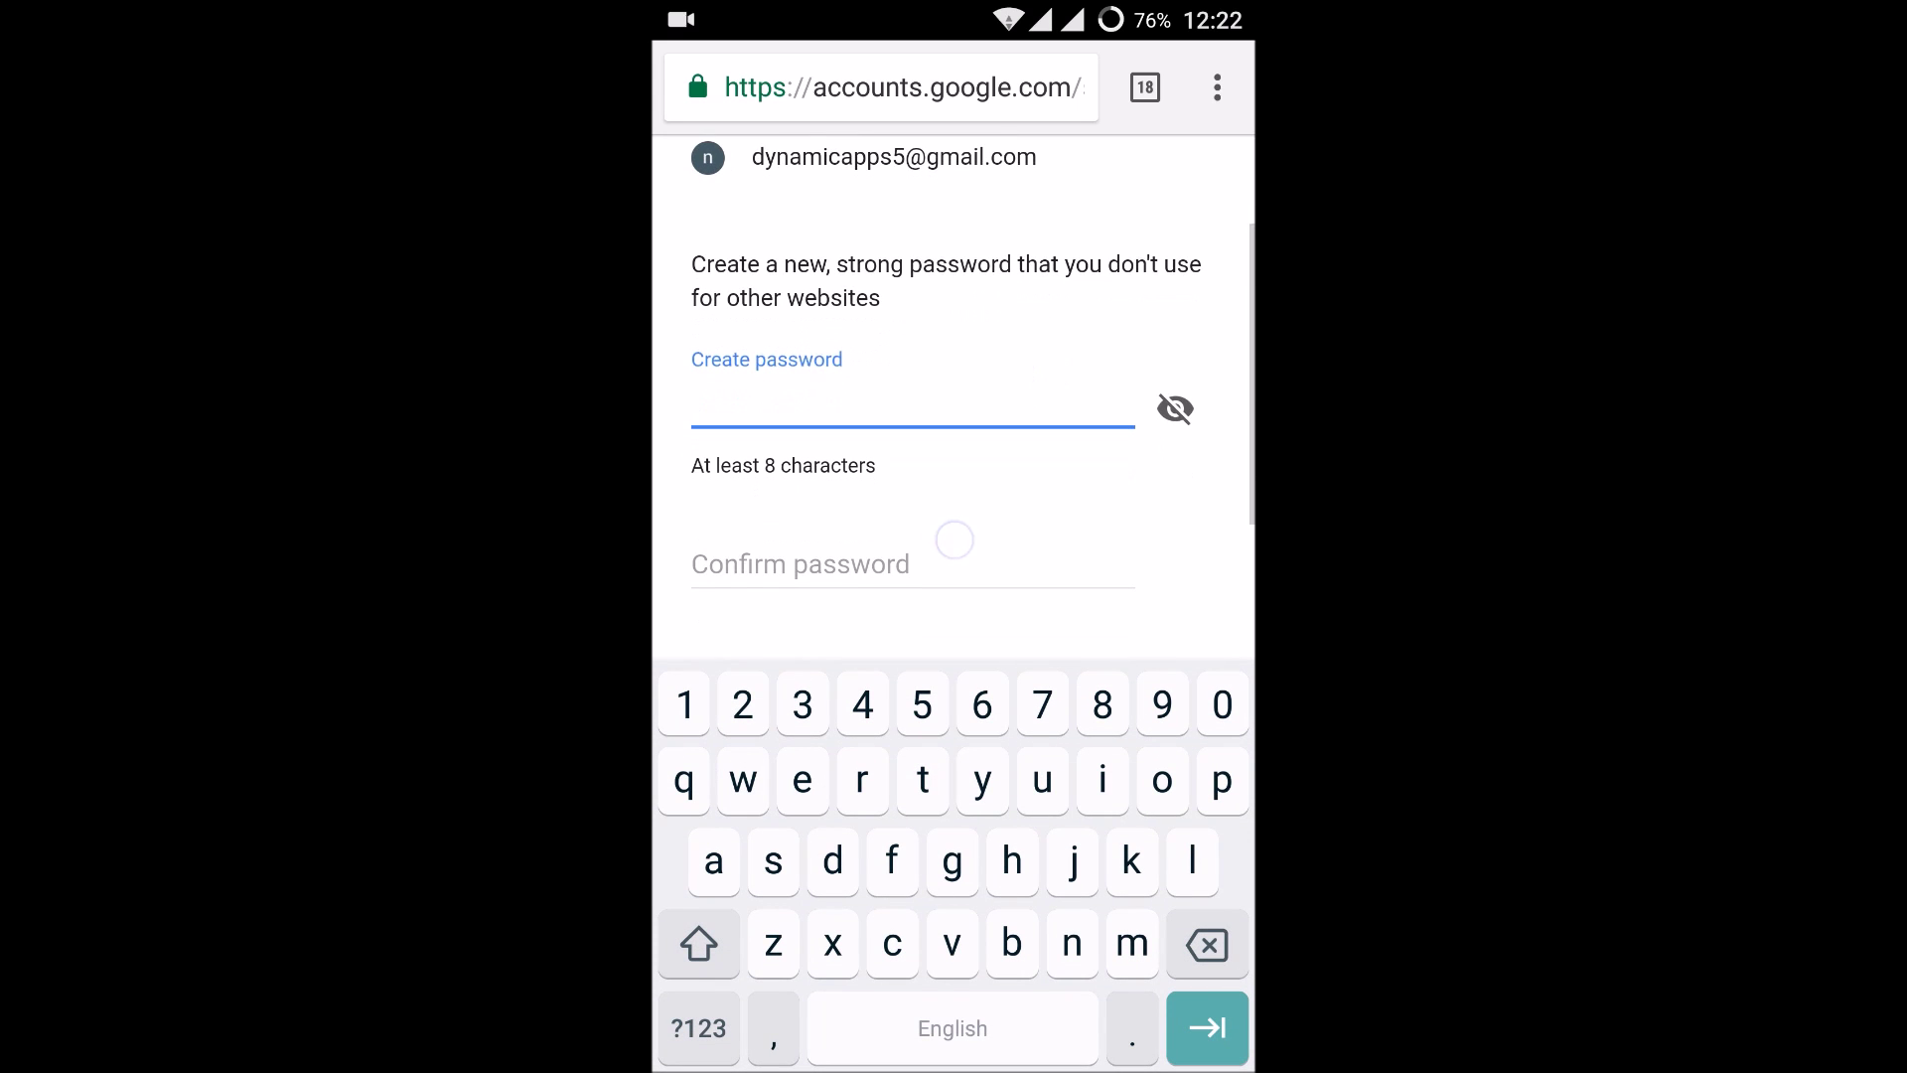
drag(1049, 554, 1053, 524)
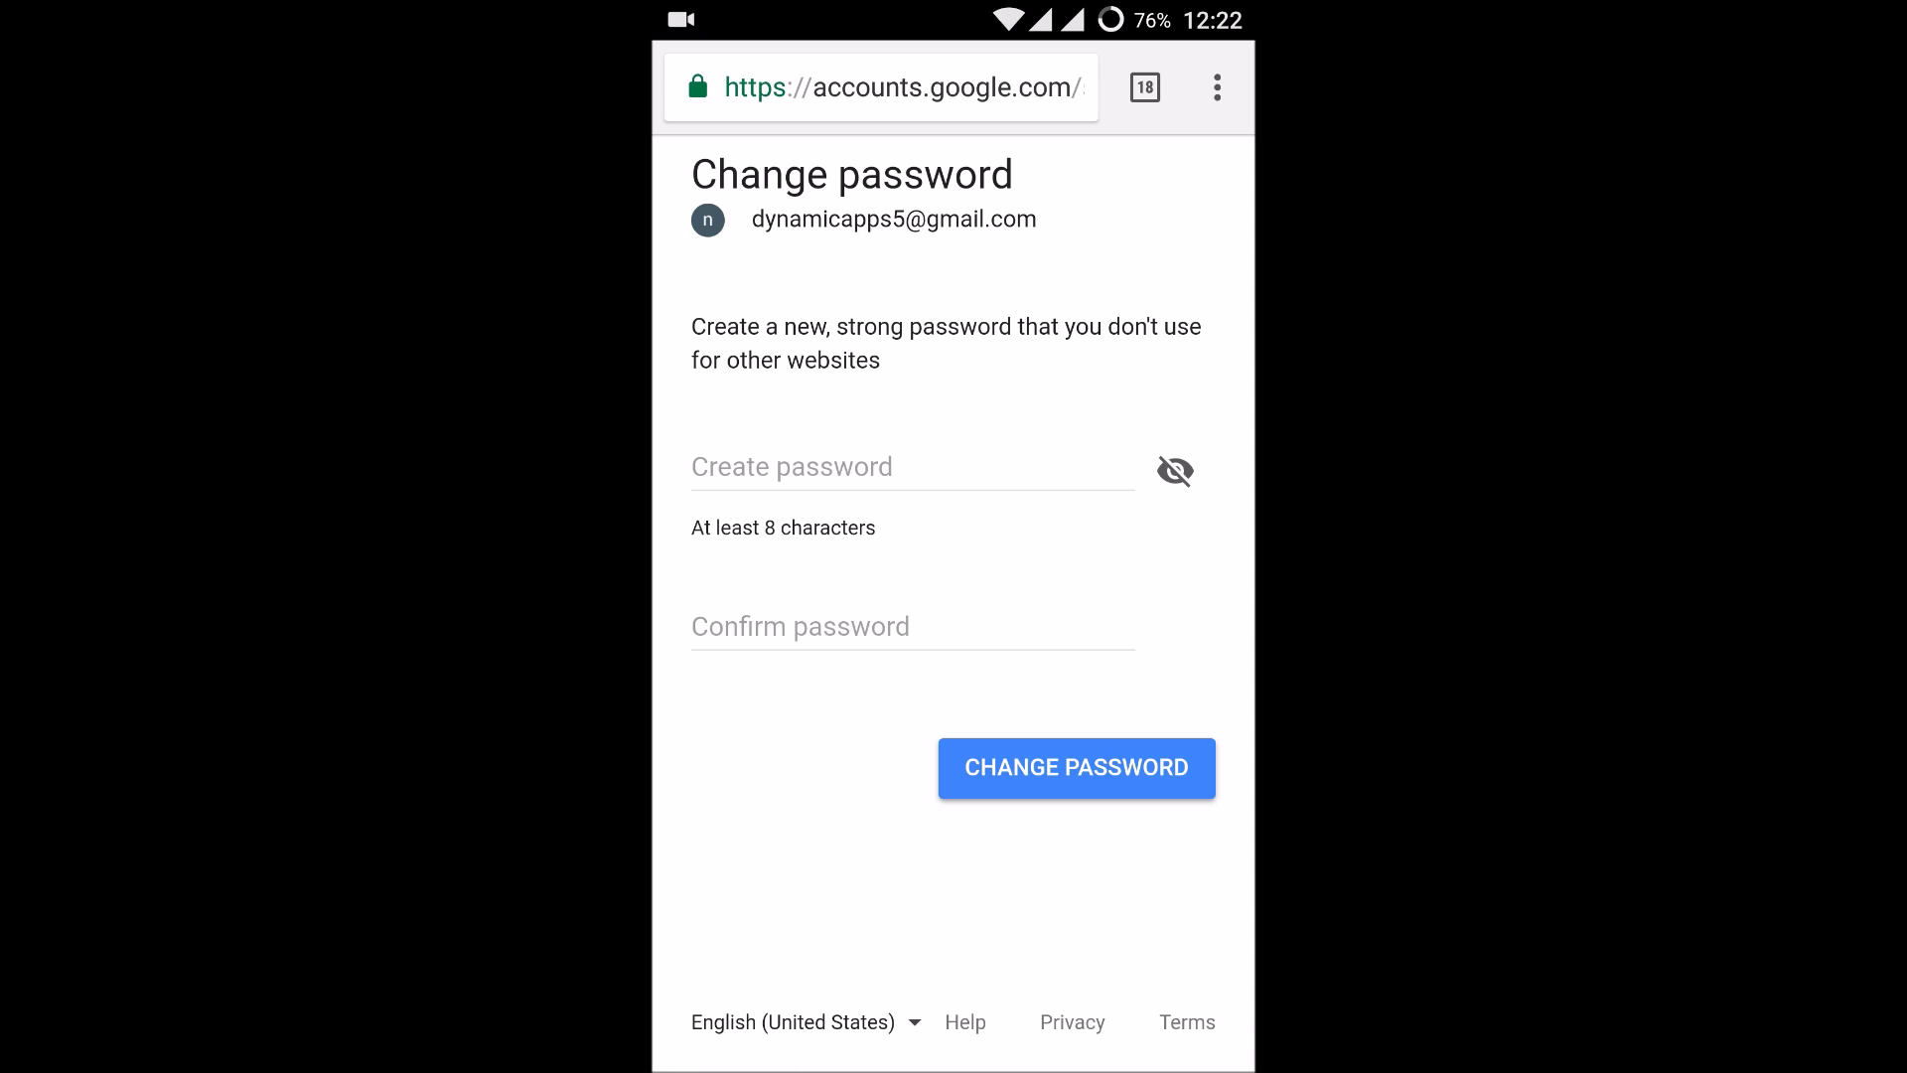